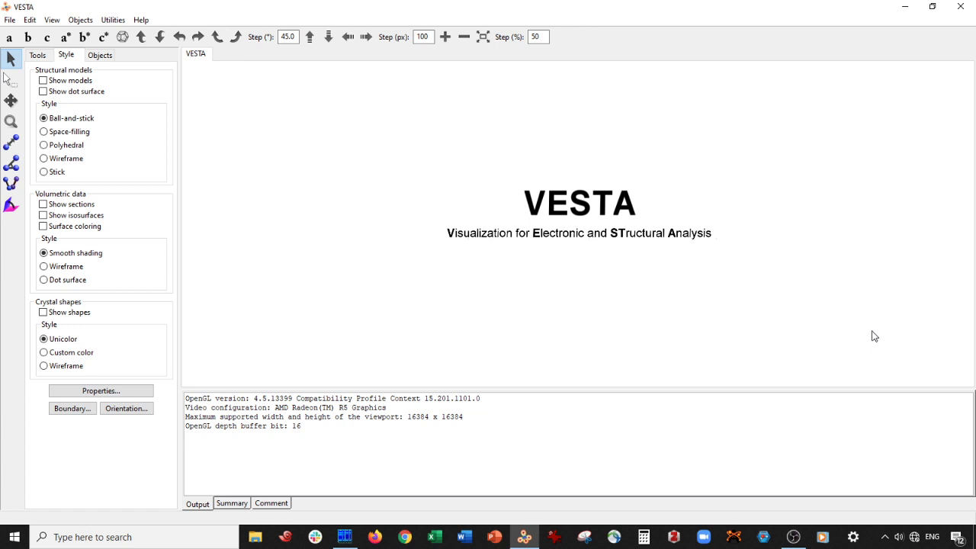
# Open graphite.vasp and rotate it to see the stacked layers
pyautogui.hotkey('ctrl', 'o')
pyautogui.doubleClick(138, 114)
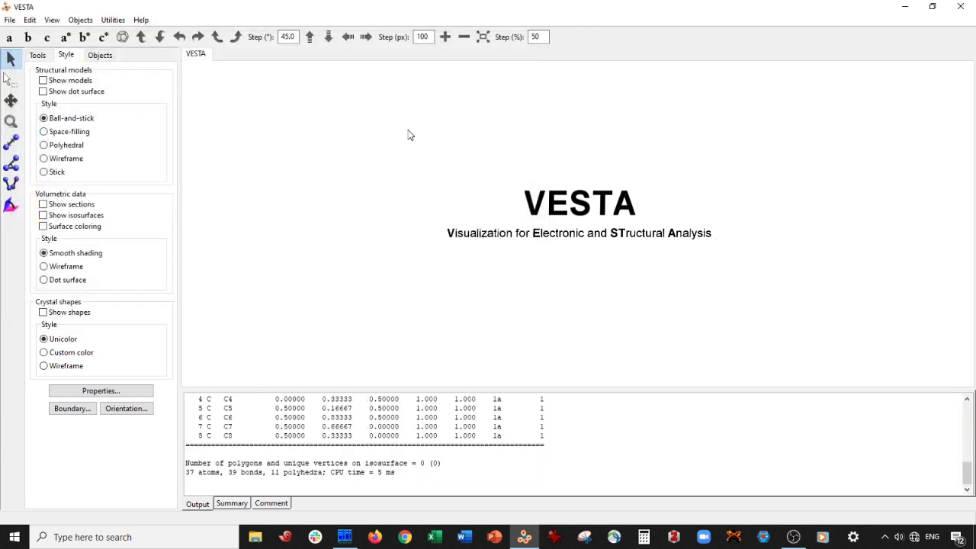
pyautogui.moveTo(590, 246); pyautogui.dragTo(721, 218)
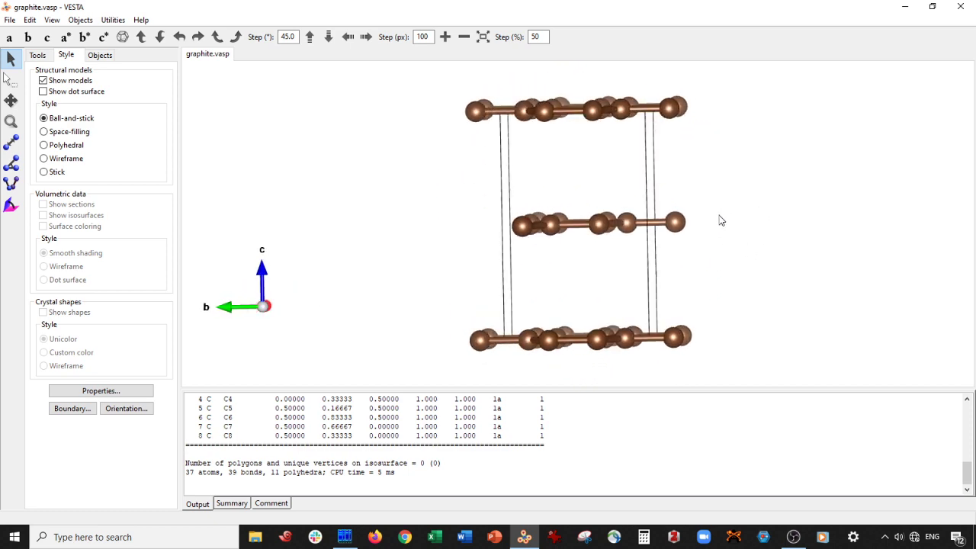
# Try space-filling style with van der Waals atom radii
pyautogui.click(64, 132)
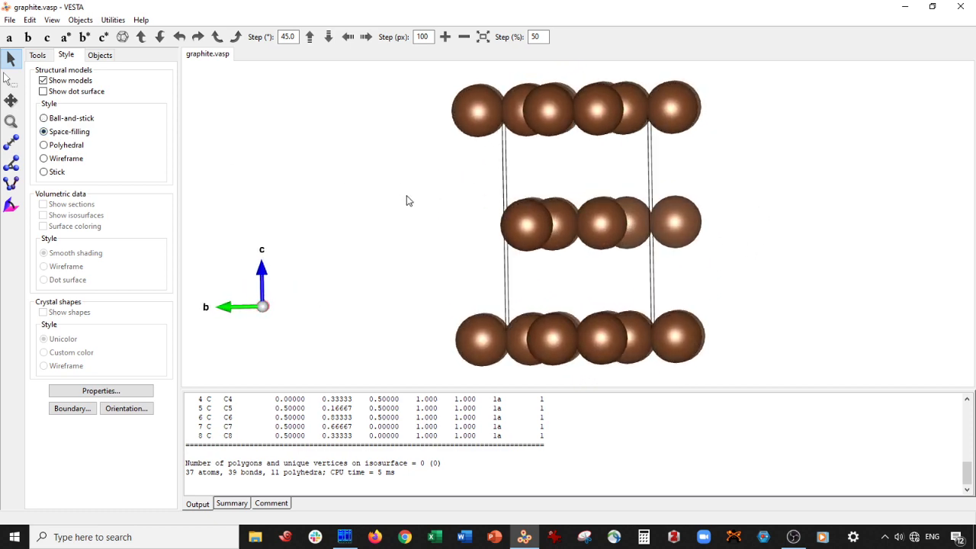
pyautogui.click(100, 391)
pyautogui.click(172, 65)
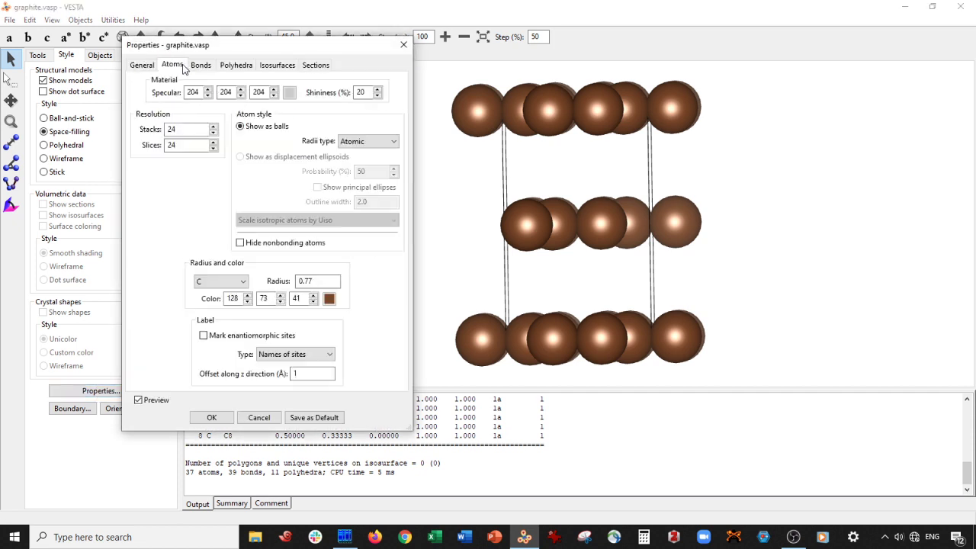
pyautogui.click(370, 142)
pyautogui.click(365, 171)
pyautogui.moveTo(521, 202)
pyautogui.mouseDown()
pyautogui.moveTo(549, 196)
pyautogui.moveTo(510, 194)
pyautogui.mouseUp()
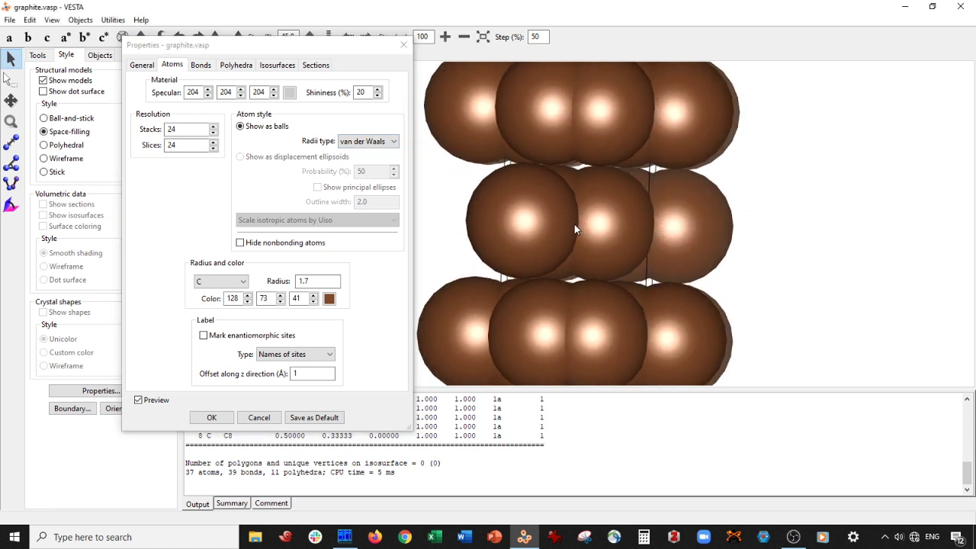
pyautogui.scroll(-2, 574, 224)
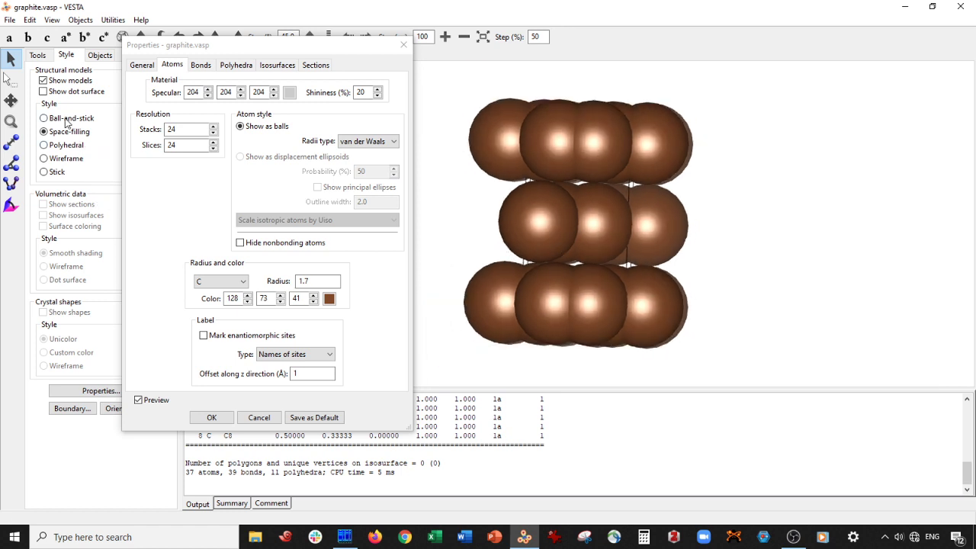
# Revert to ball-and-stick with Atomic radii (carbon 0.77) and accept the atom settings
pyautogui.click(68, 118)
pyautogui.click(371, 164)
pyautogui.click(367, 142)
pyautogui.click(365, 150)
pyautogui.click(44, 134)
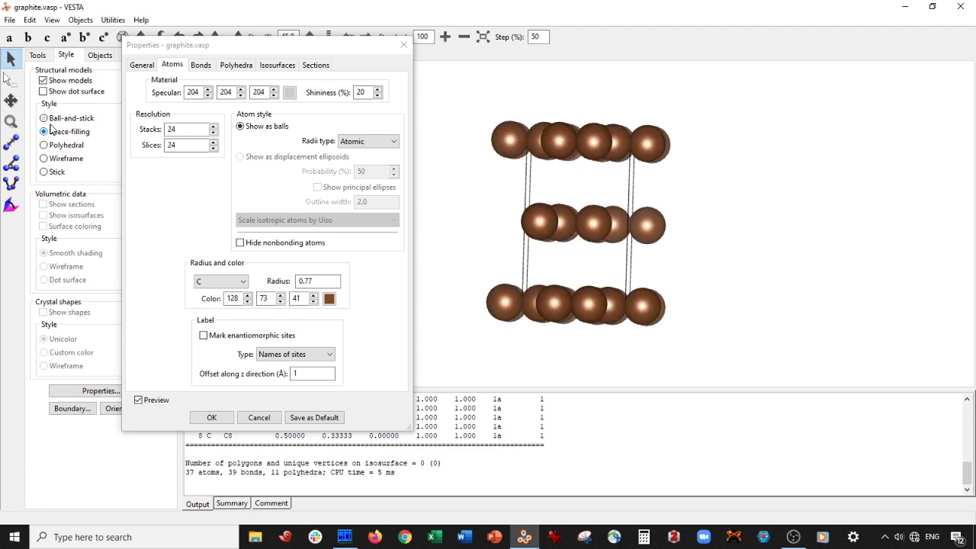
pyautogui.click(45, 120)
pyautogui.moveTo(534, 148)
pyautogui.mouseDown()
pyautogui.moveTo(554, 157)
pyautogui.moveTo(532, 162)
pyautogui.mouseUp()
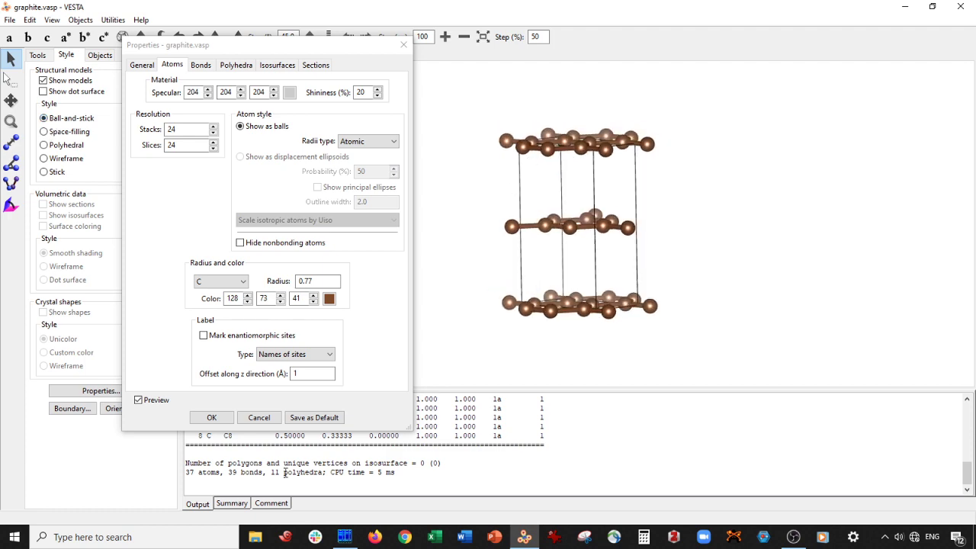
pyautogui.click(211, 417)
pyautogui.moveTo(645, 218); pyautogui.dragTo(539, 237)
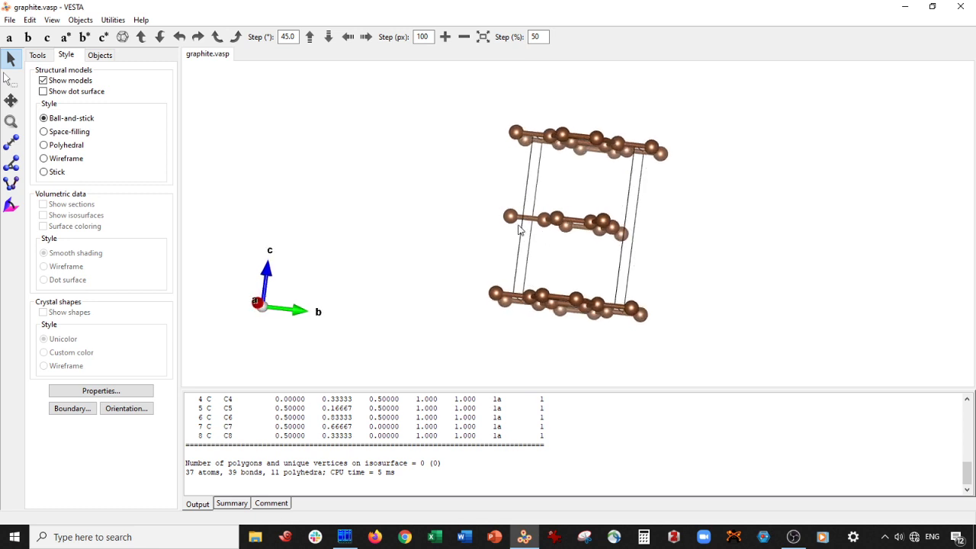
# Open the Unit Cell data editor and check the model from a tilted and a-axis view
pyautogui.click(10, 40)
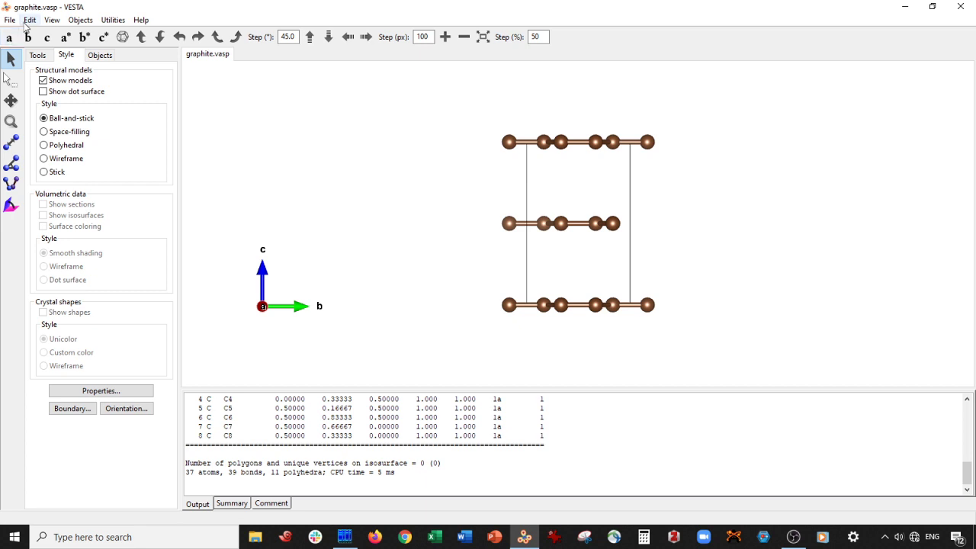
pyautogui.click(29, 20)
pyautogui.moveTo(91, 65)
pyautogui.click(197, 78)
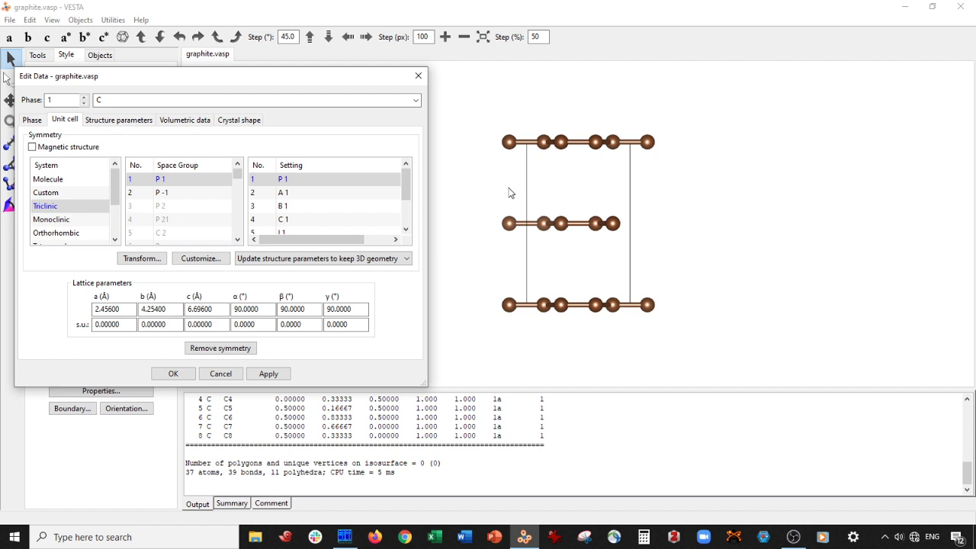
pyautogui.click(142, 259)
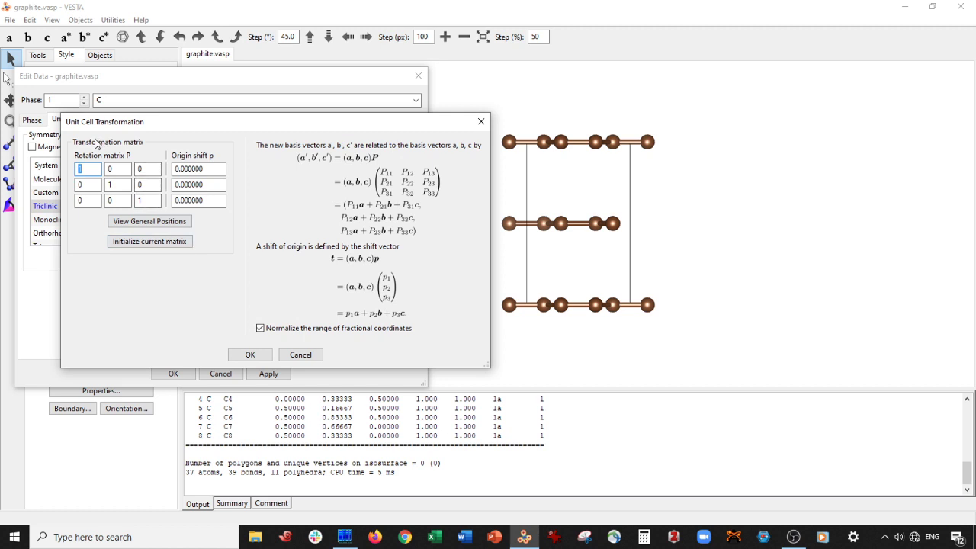
pyautogui.click(481, 122)
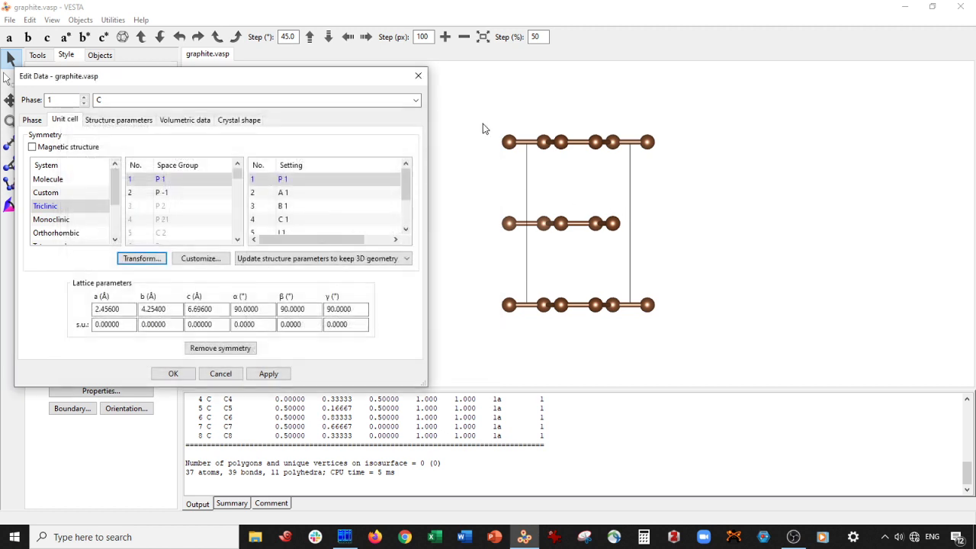
pyautogui.moveTo(492, 128)
pyautogui.mouseDown()
pyautogui.moveTo(600, 170)
pyautogui.moveTo(491, 128)
pyautogui.mouseUp()
pyautogui.moveTo(344, 76); pyautogui.dragTo(142, 104)
pyautogui.moveTo(536, 206); pyautogui.dragTo(581, 182)
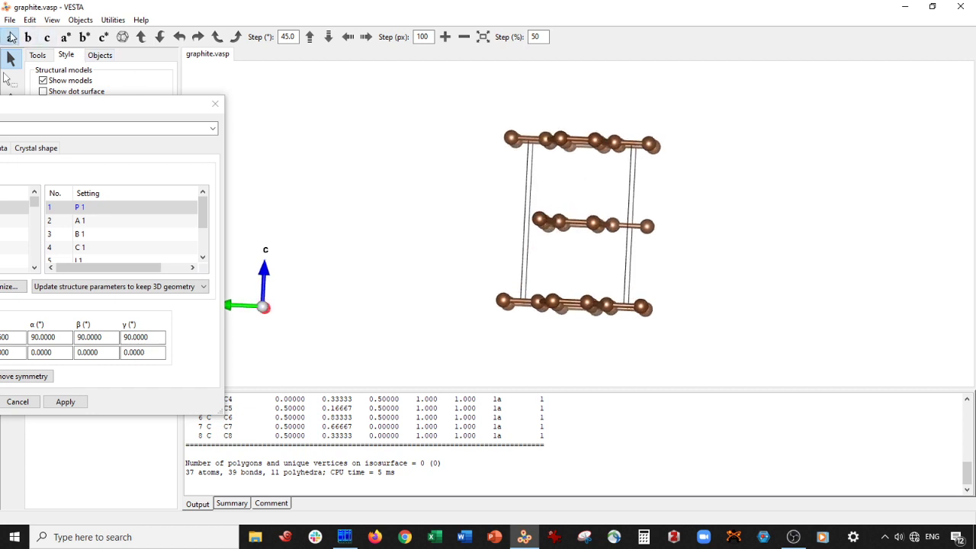
pyautogui.click(11, 38)
pyautogui.moveTo(96, 102); pyautogui.dragTo(336, 61)
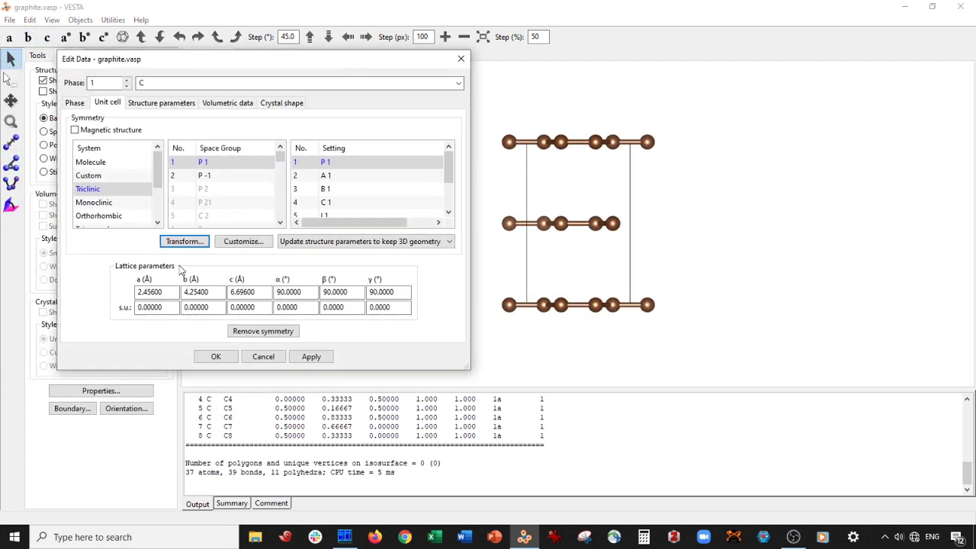
# Transform the cell by 8, 5, 3 on the diagonal, searching atoms in the new cell
pyautogui.click(185, 241)
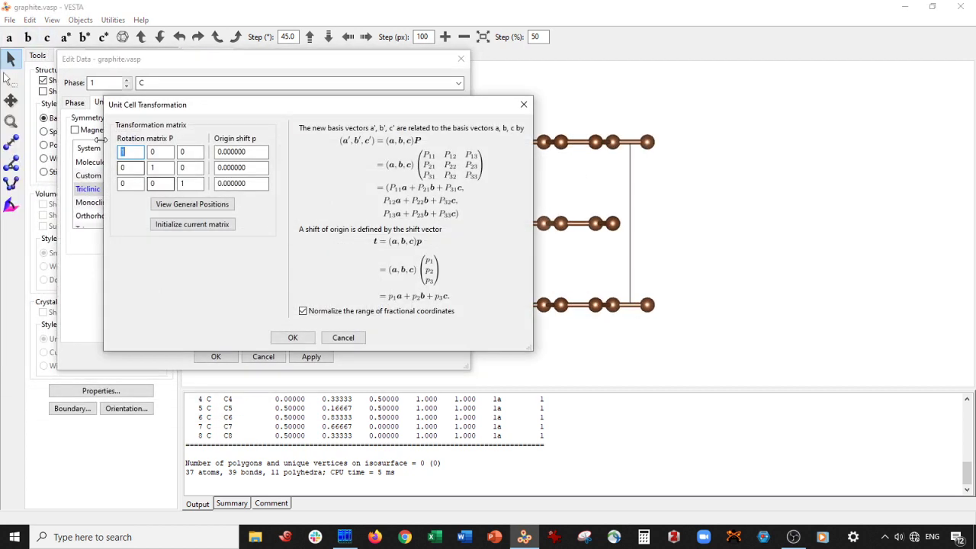
pyautogui.write('8')
pyautogui.doubleClick(160, 167)
pyautogui.write('5')
pyautogui.doubleClick(190, 183)
pyautogui.write('3')
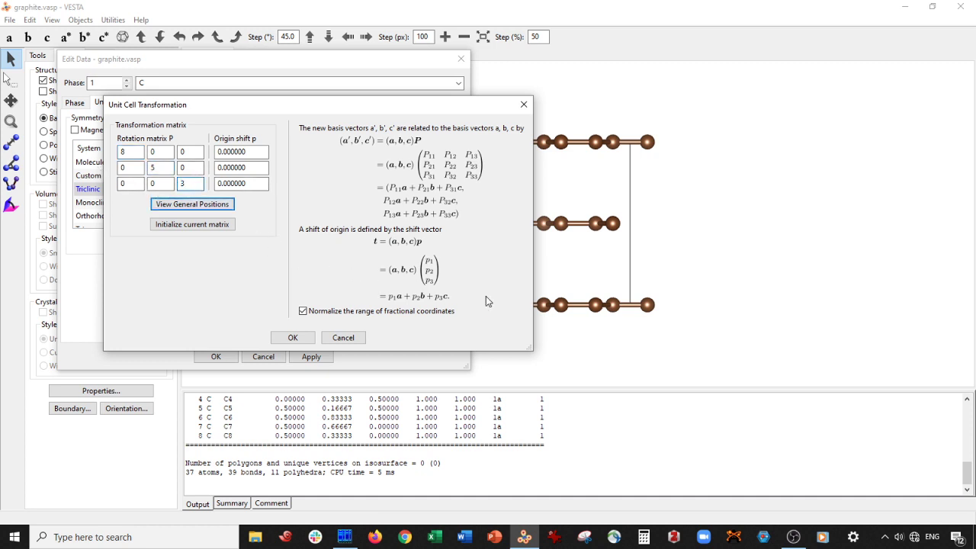
pyautogui.click(305, 337)
pyautogui.click(351, 244)
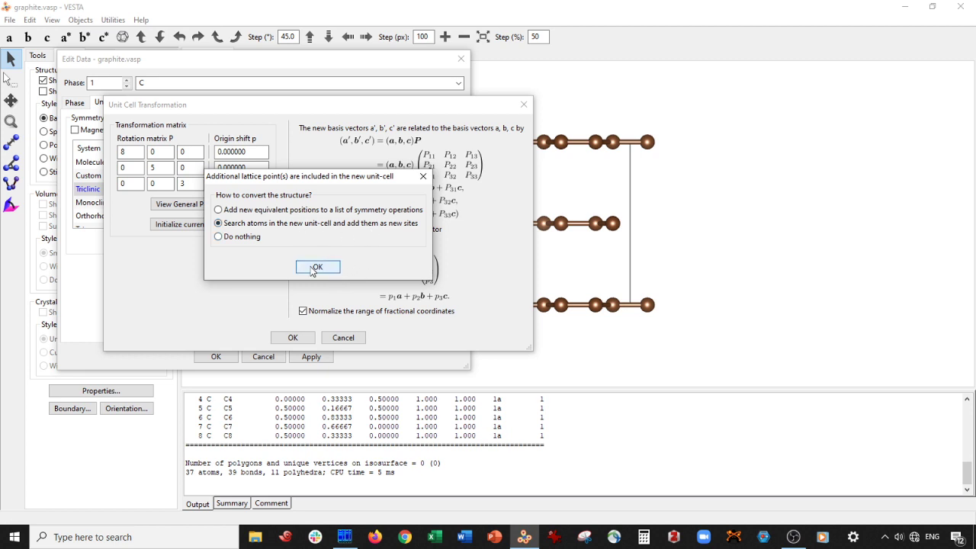
pyautogui.click(316, 268)
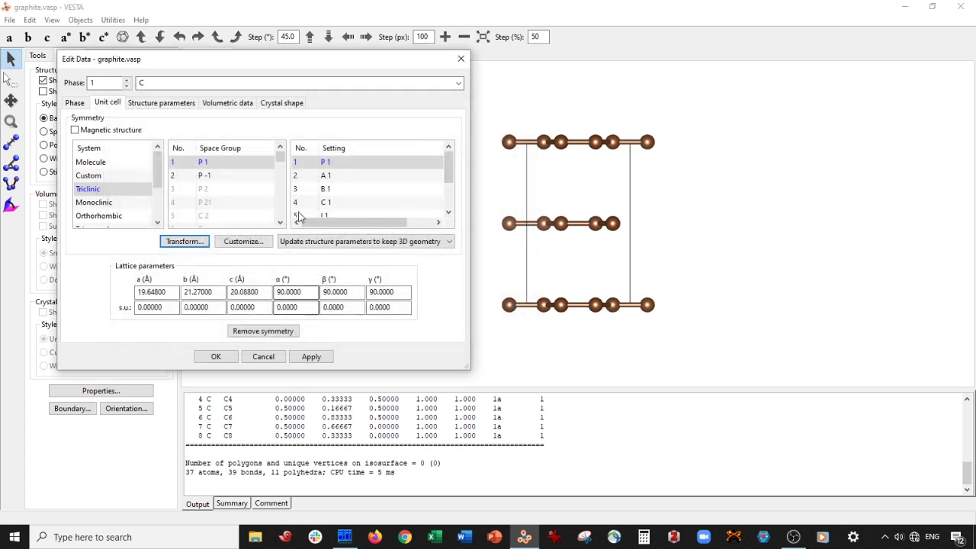
# Add a new atom site with symbol Sr and label Sr1
pyautogui.click(169, 105)
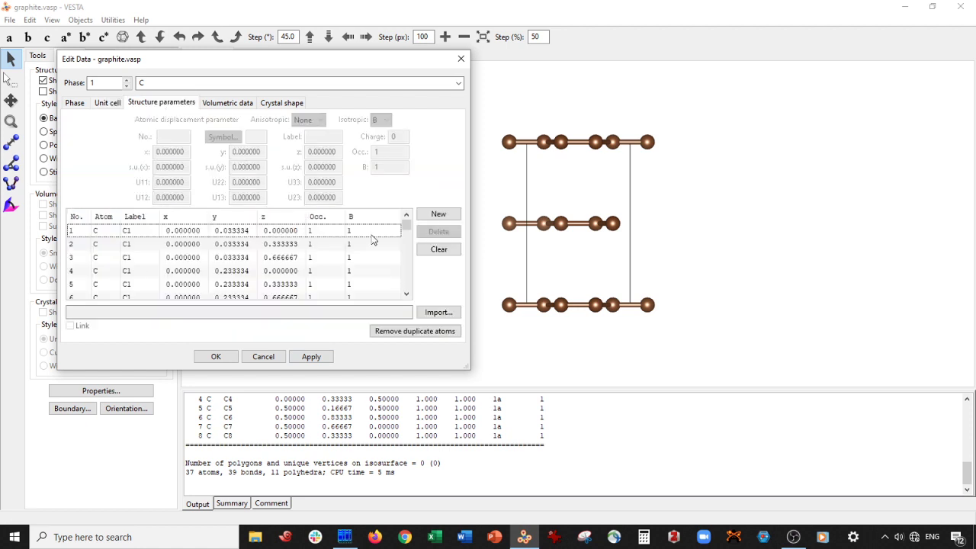
pyautogui.moveTo(407, 232); pyautogui.dragTo(407, 286)
pyautogui.click(439, 214)
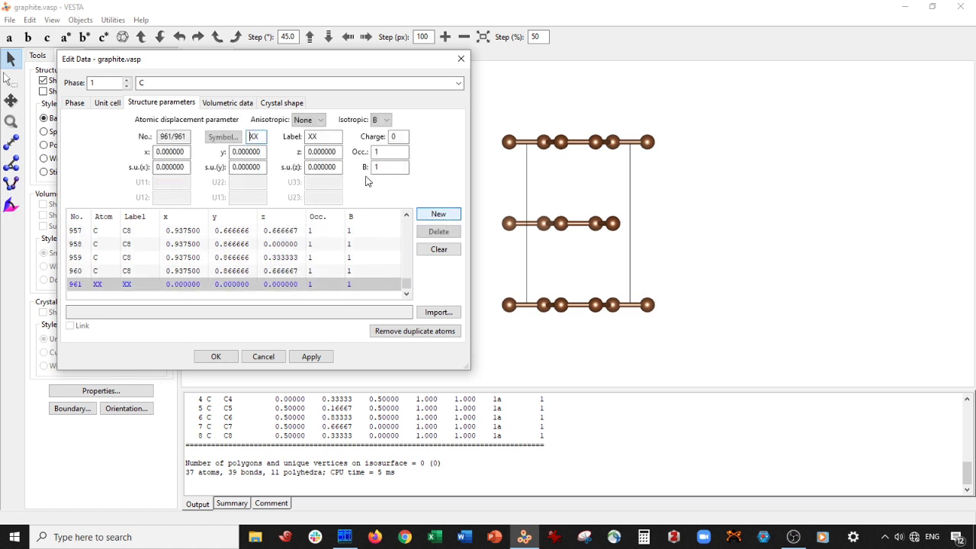
pyautogui.doubleClick(260, 137)
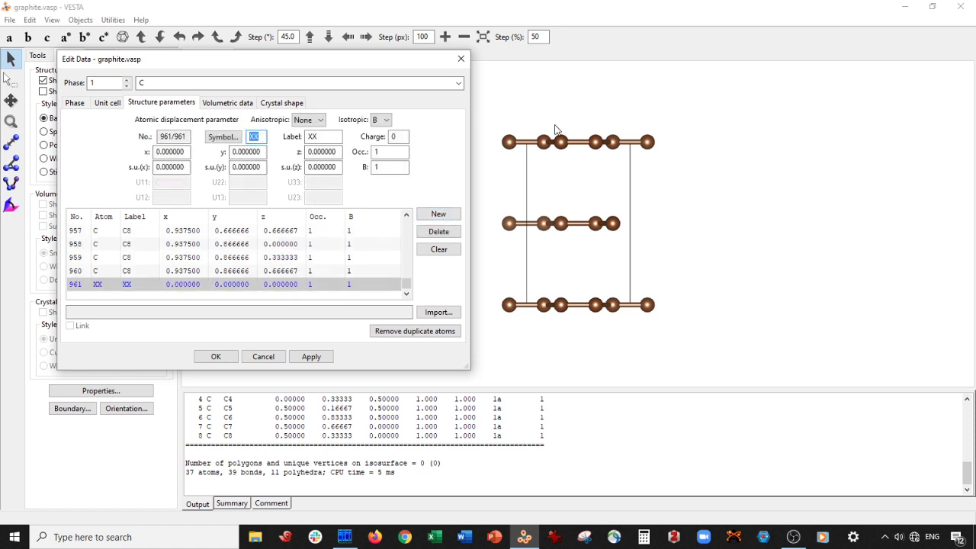
pyautogui.write('Sr')
pyautogui.press('Tab')
pyautogui.write('Sr1')
# Place Sr1 at fractional position 0.5, 0.5, 0.5 and apply the change
pyautogui.click(181, 152)
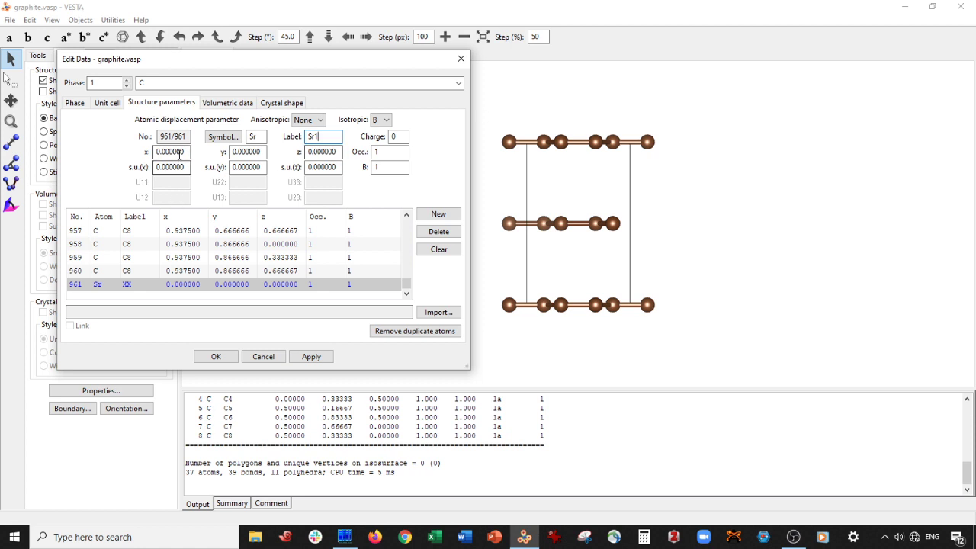
pyautogui.doubleClick(180, 152)
pyautogui.write('0.5')
pyautogui.doubleClick(181, 152)
pyautogui.doubleClick(257, 152)
pyautogui.write('0.5')
pyautogui.doubleClick(324, 151)
pyautogui.write('0.5')
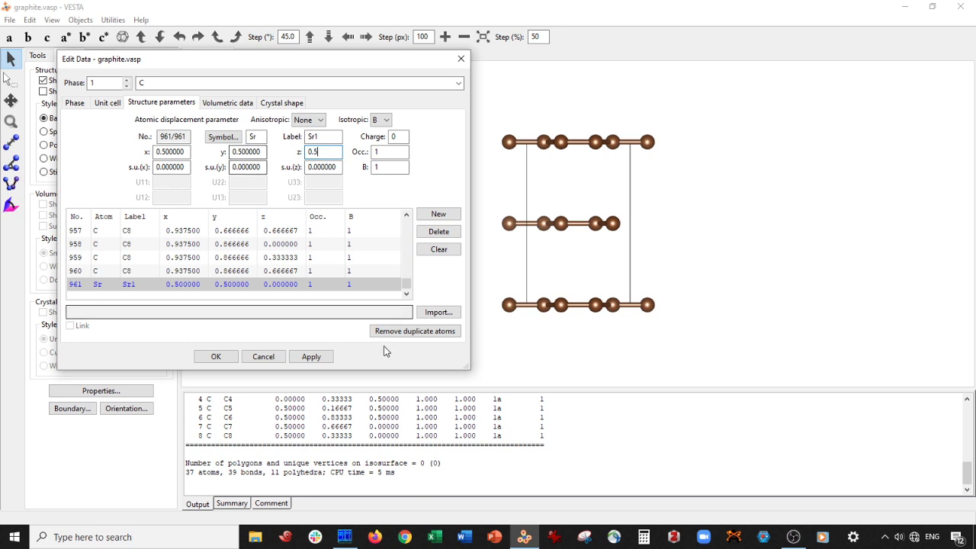
pyautogui.click(321, 361)
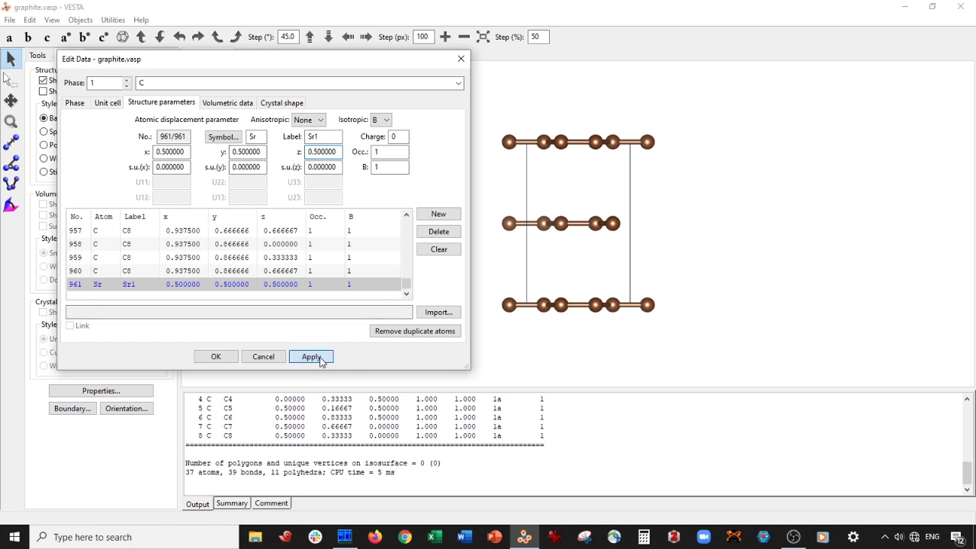
pyautogui.click(218, 358)
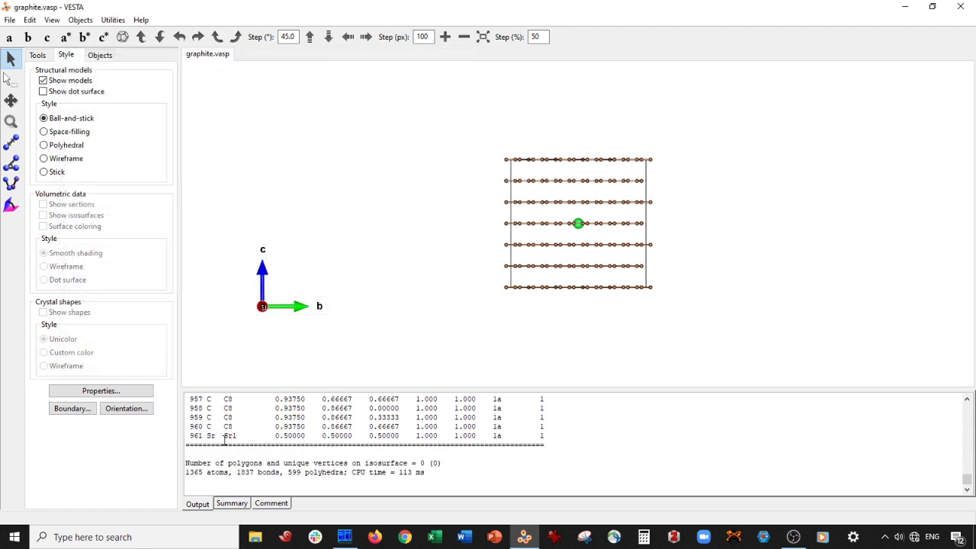
pyautogui.moveTo(652, 200); pyautogui.dragTo(649, 236)
pyautogui.click(10, 37)
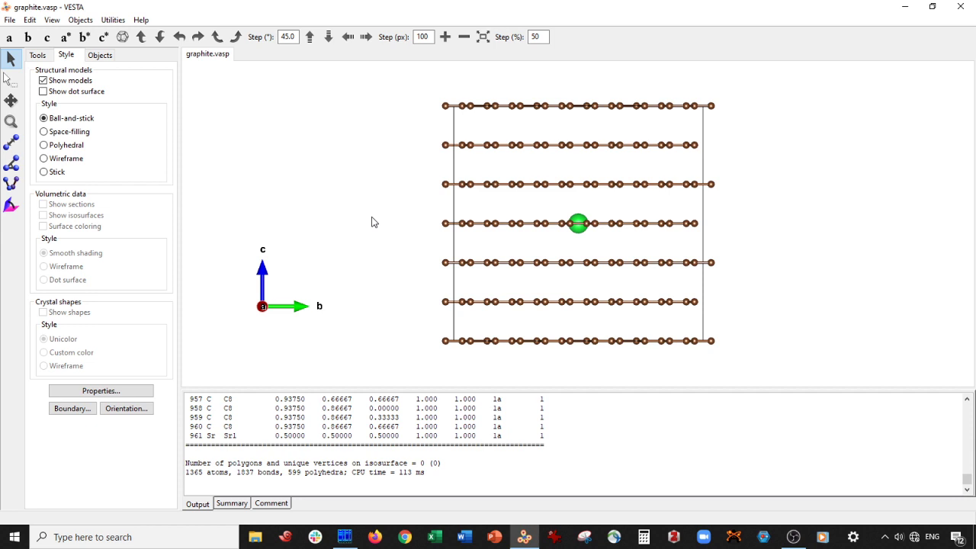
# Delete the existing C–C bond rule so the structure shows no bonds
pyautogui.click(30, 20)
pyautogui.click(57, 78)
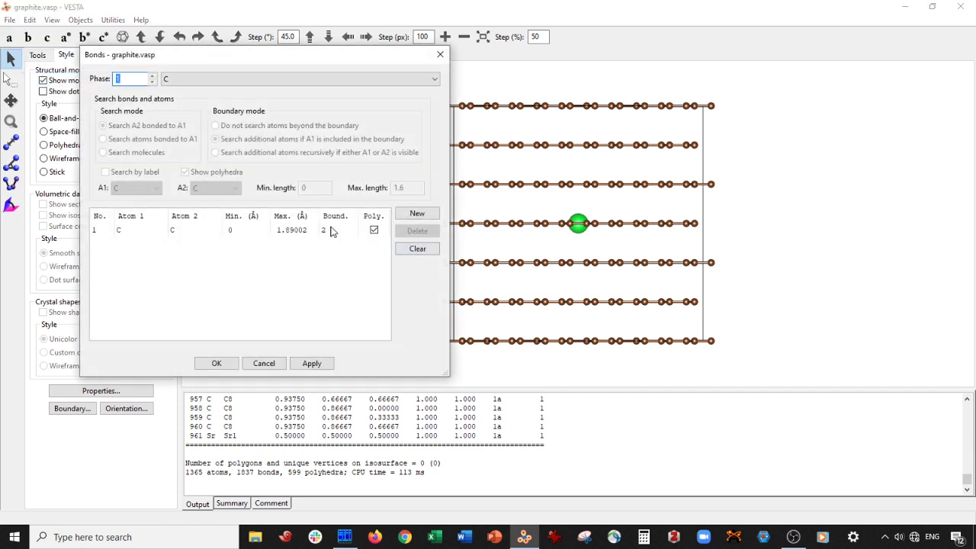
pyautogui.click(313, 231)
pyautogui.click(417, 248)
pyautogui.click(312, 363)
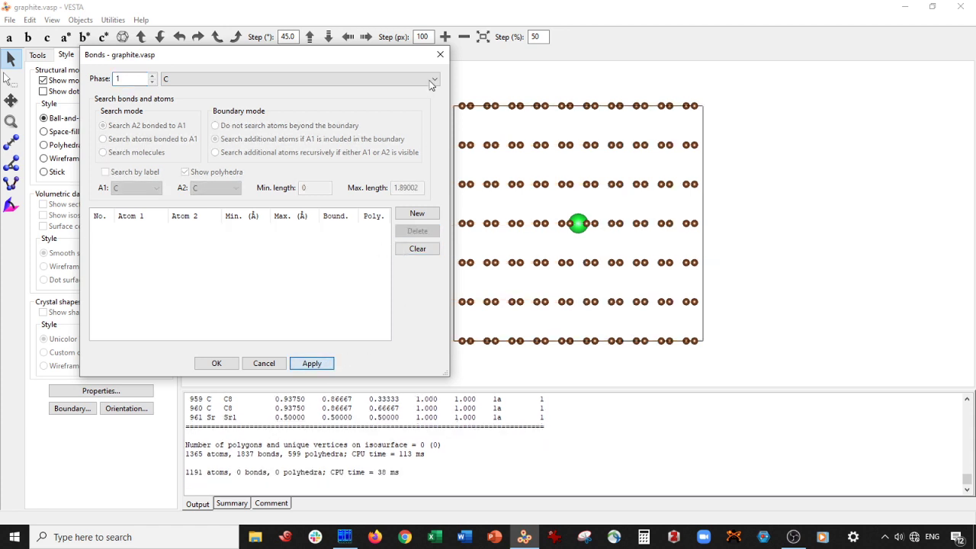
pyautogui.moveTo(399, 55); pyautogui.dragTo(309, 65)
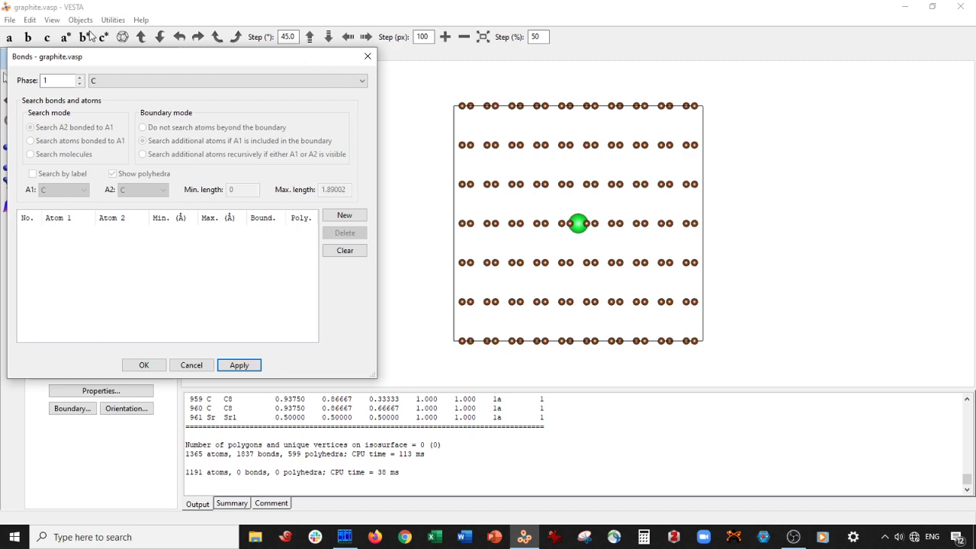
pyautogui.moveTo(643, 170); pyautogui.dragTo(775, 177)
pyautogui.click(9, 37)
# Add a C–Sr bond rule with maximum length 8.75 Å and apply it
pyautogui.click(343, 215)
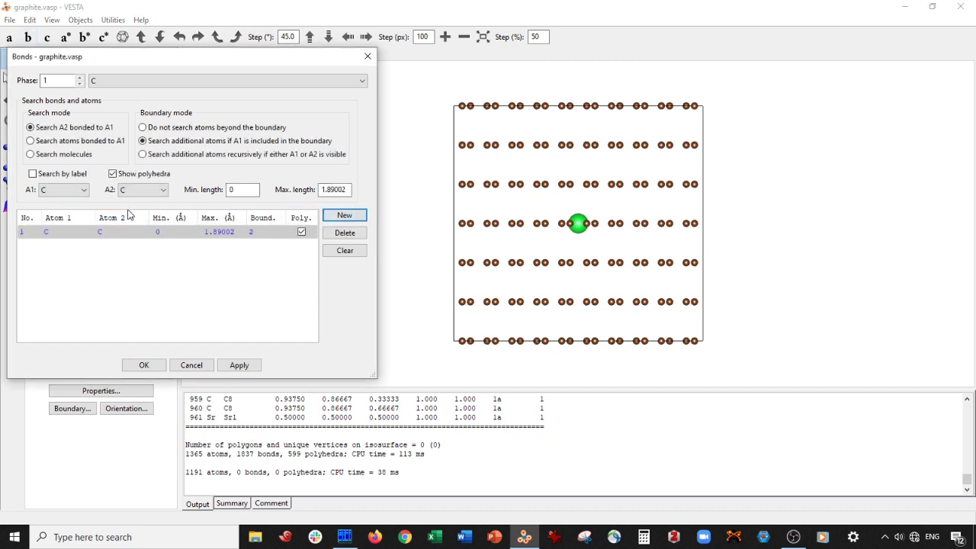
pyautogui.click(79, 193)
pyautogui.click(144, 190)
pyautogui.click(143, 219)
pyautogui.click(171, 128)
pyautogui.moveTo(350, 190); pyautogui.dragTo(288, 195)
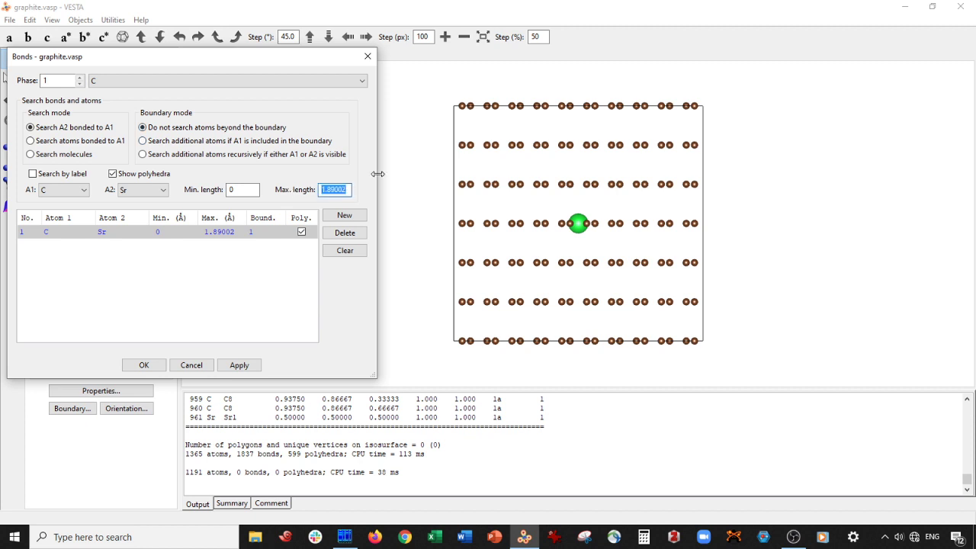
pyautogui.write('8.75')
pyautogui.click(238, 366)
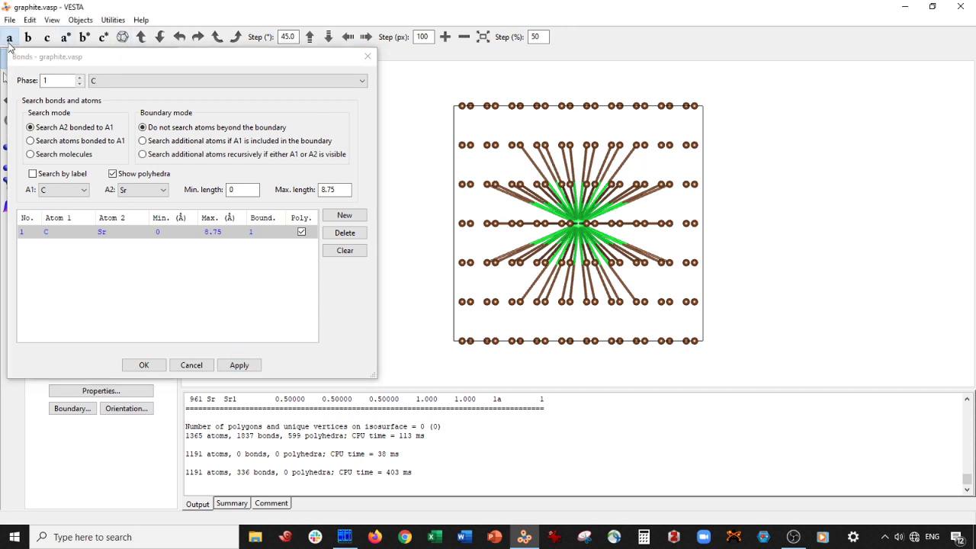
pyautogui.click(132, 61)
pyautogui.moveTo(132, 61); pyautogui.dragTo(165, 57)
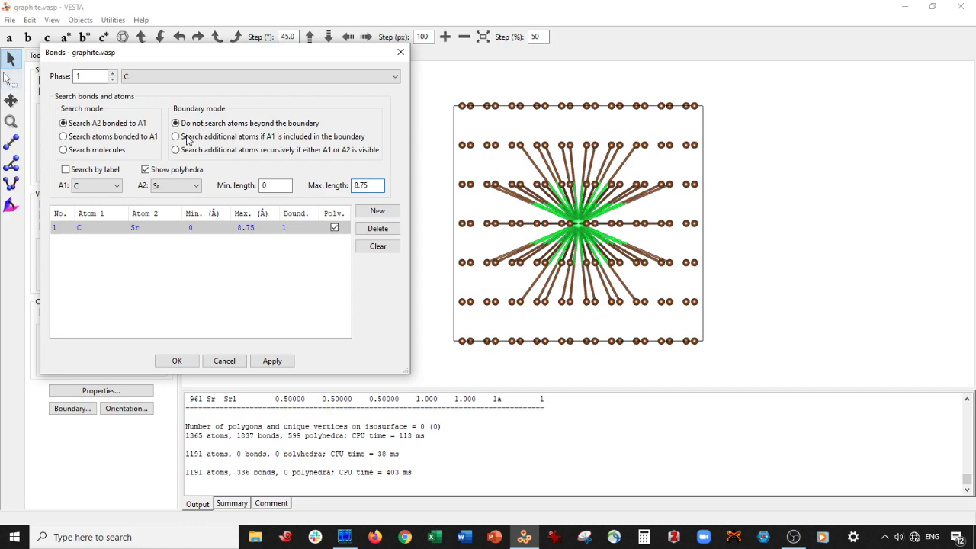
pyautogui.moveTo(683, 189)
pyautogui.mouseDown()
pyautogui.moveTo(679, 212)
pyautogui.moveTo(694, 204)
pyautogui.moveTo(675, 186)
pyautogui.mouseUp()
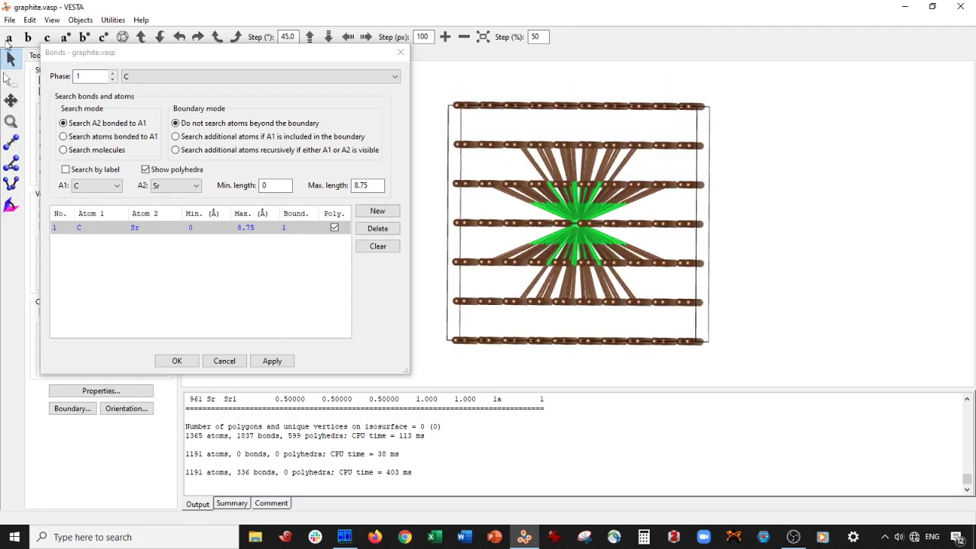
pyautogui.click(9, 37)
# Switch to Polyhedral style and raise the C–Sr bond cutoff to 9 Å, giving 348 bonds
pyautogui.click(175, 362)
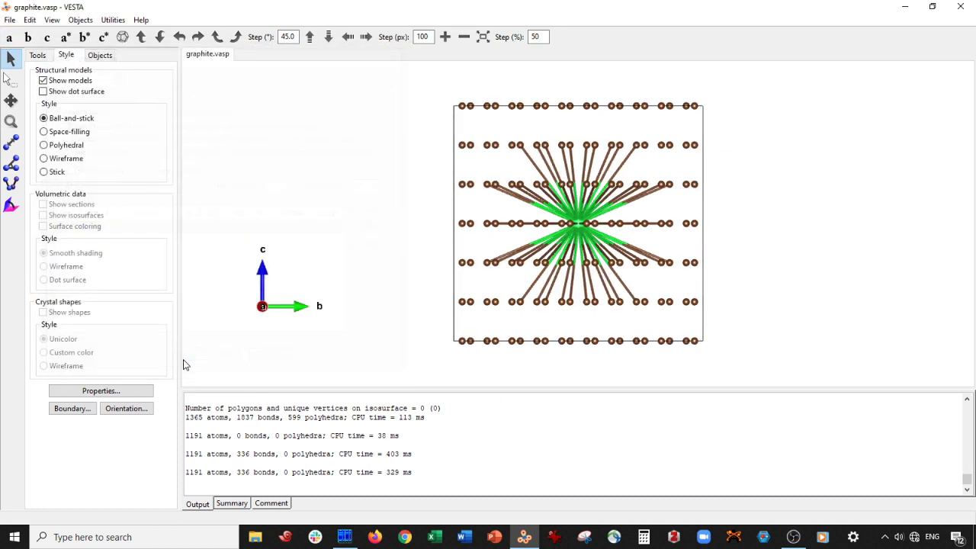
pyautogui.click(72, 145)
pyautogui.click(29, 20)
pyautogui.click(65, 79)
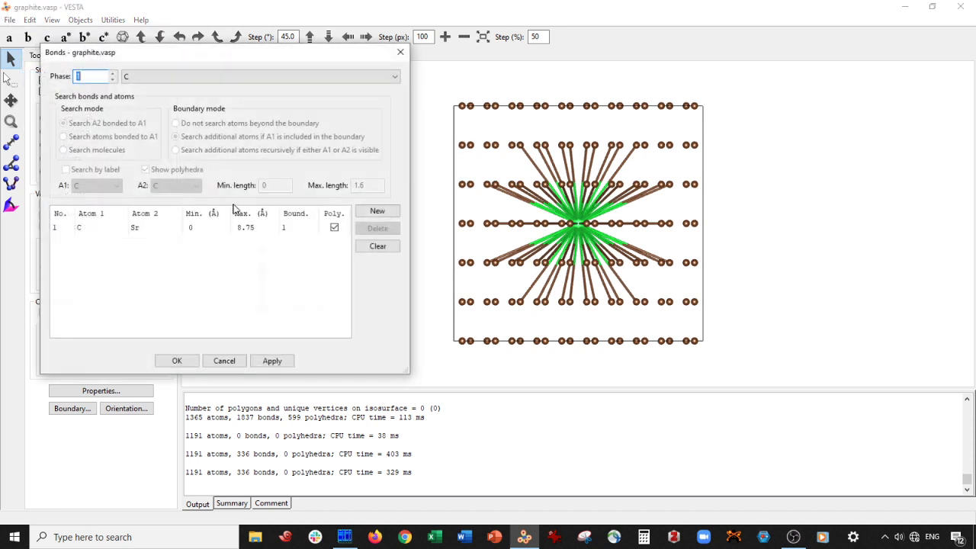
pyautogui.click(275, 229)
pyautogui.click(366, 186)
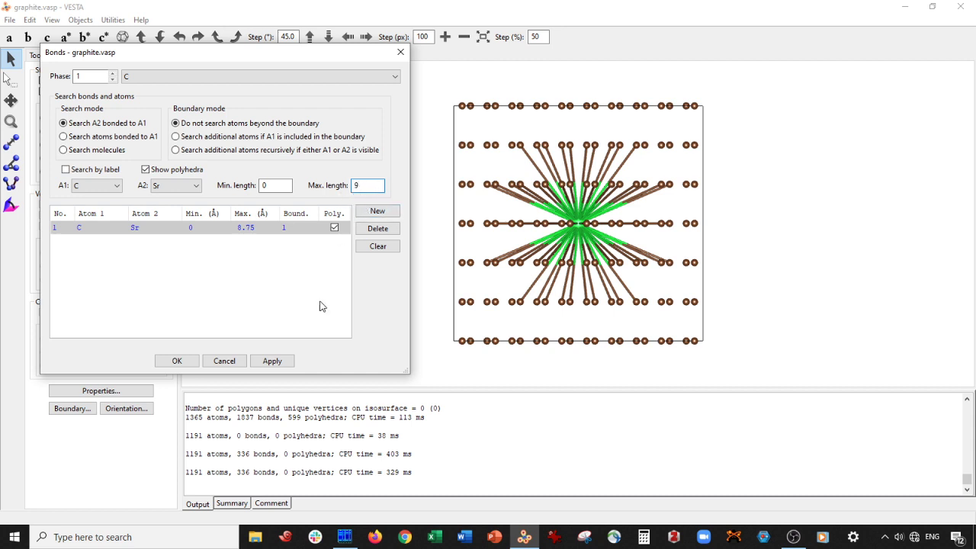
pyautogui.click(266, 364)
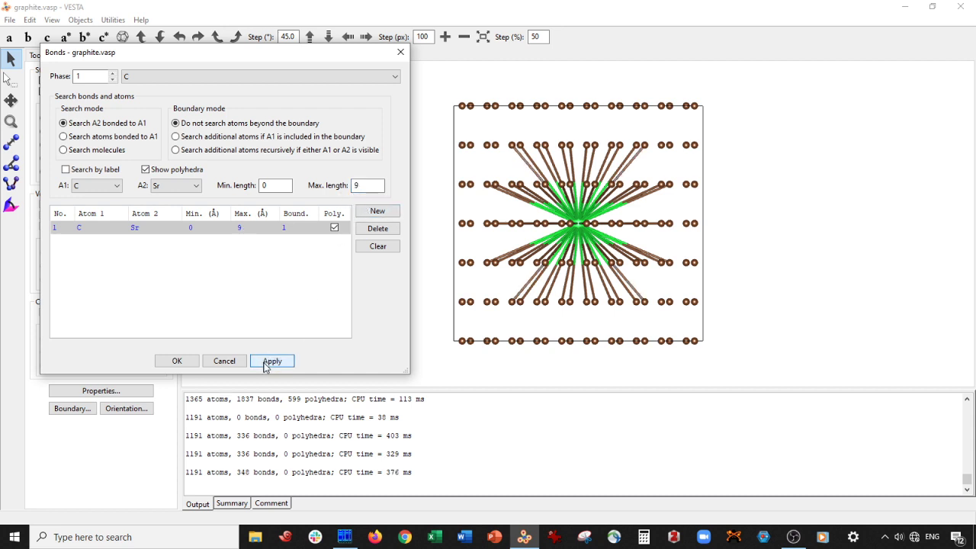
pyautogui.click(276, 366)
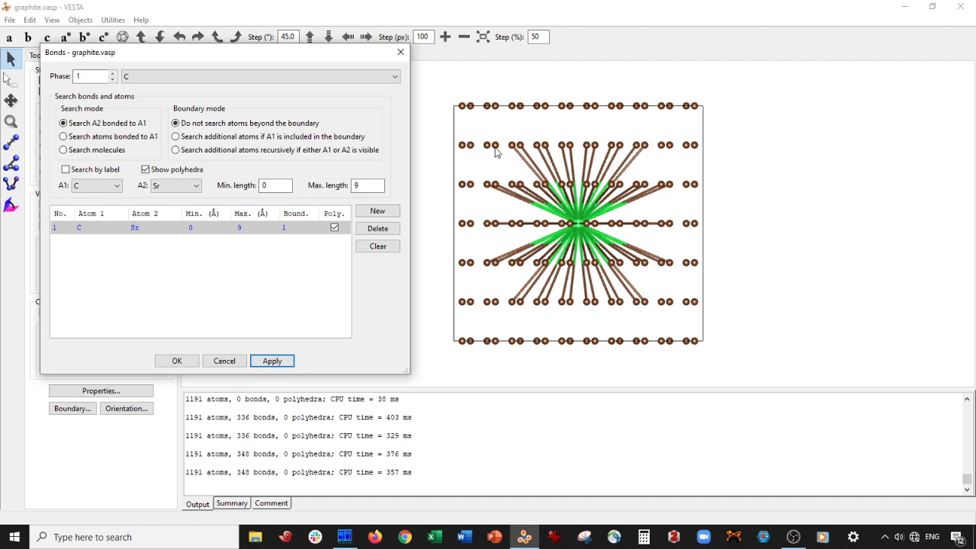
pyautogui.click(177, 362)
pyautogui.moveTo(213, 170); pyautogui.dragTo(229, 122)
pyautogui.click(10, 37)
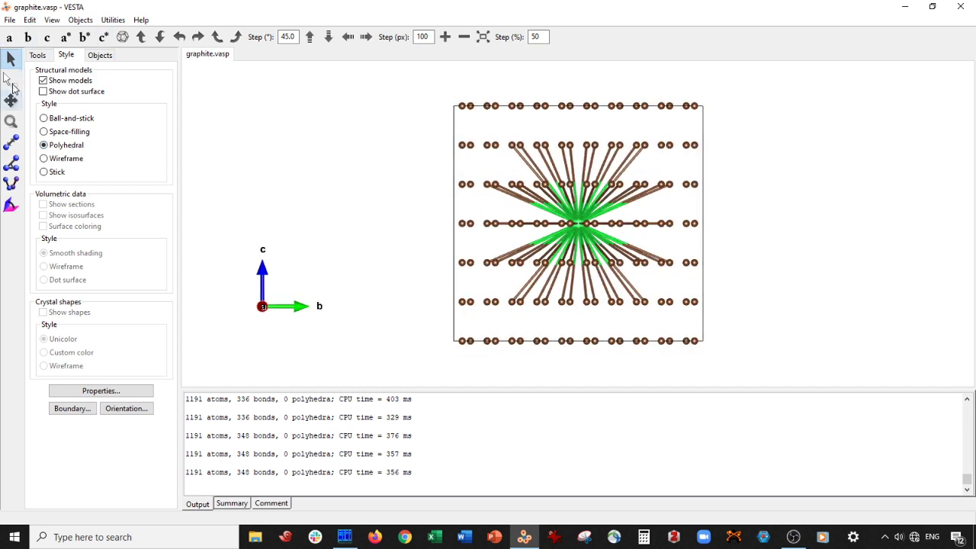
# In the view along a, delete the unbonded atoms in the top row, right column, bottom row and left pairs
pyautogui.click(13, 86)
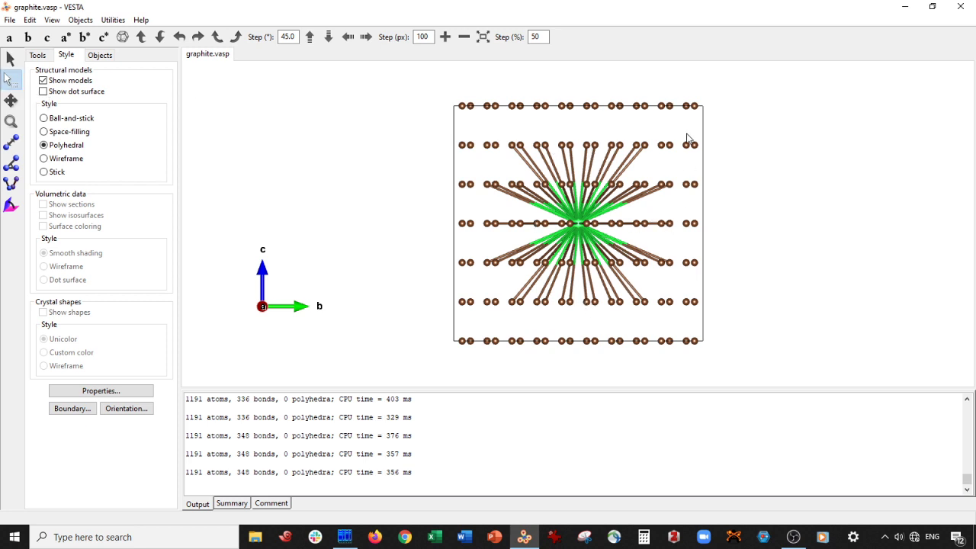
pyautogui.moveTo(427, 90); pyautogui.dragTo(724, 122)
pyautogui.press('Delete')
pyautogui.moveTo(661, 140); pyautogui.dragTo(767, 384)
pyautogui.press('Delete')
pyautogui.moveTo(682, 175); pyautogui.dragTo(713, 358)
pyautogui.press('Delete')
pyautogui.moveTo(668, 333); pyautogui.dragTo(371, 382)
pyautogui.press('Delete')
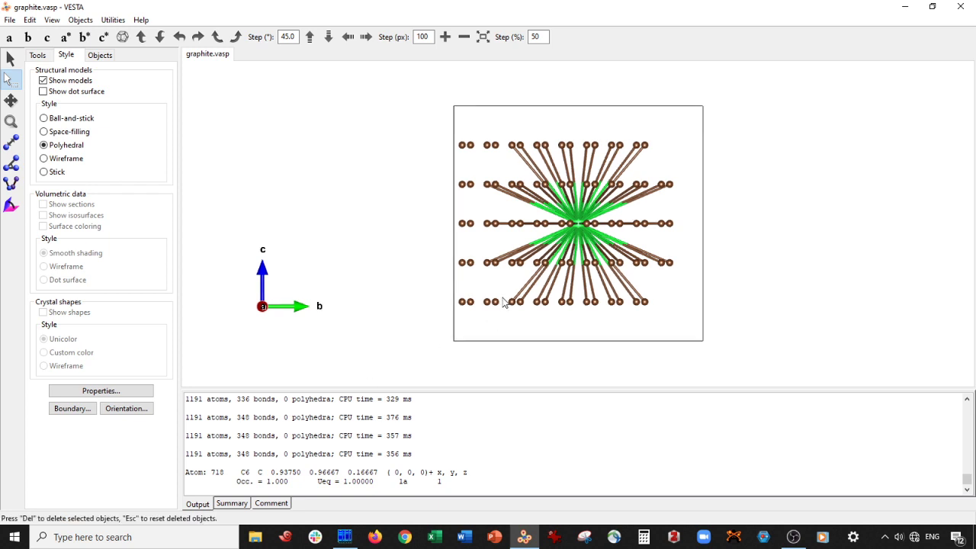
pyautogui.moveTo(451, 289); pyautogui.dragTo(505, 312)
pyautogui.press('Delete')
pyautogui.moveTo(478, 278); pyautogui.dragTo(453, 200)
pyautogui.press('Delete')
pyautogui.click(468, 185)
pyautogui.press('Delete')
pyautogui.click(491, 144)
pyautogui.press('Delete')
pyautogui.click(465, 145)
pyautogui.press('Delete')
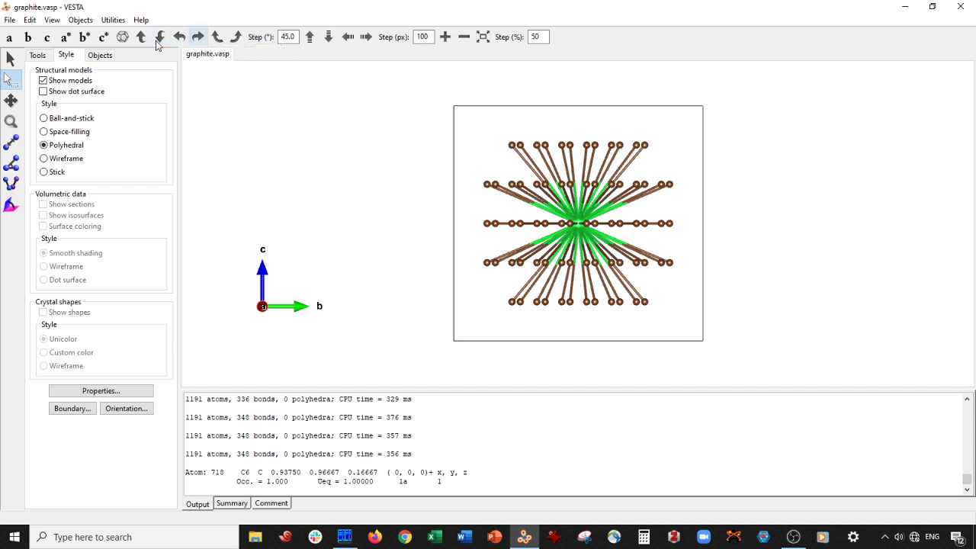
# Viewing along b, delete the loose atoms at the top, top-right and bottom edges
pyautogui.click(10, 36)
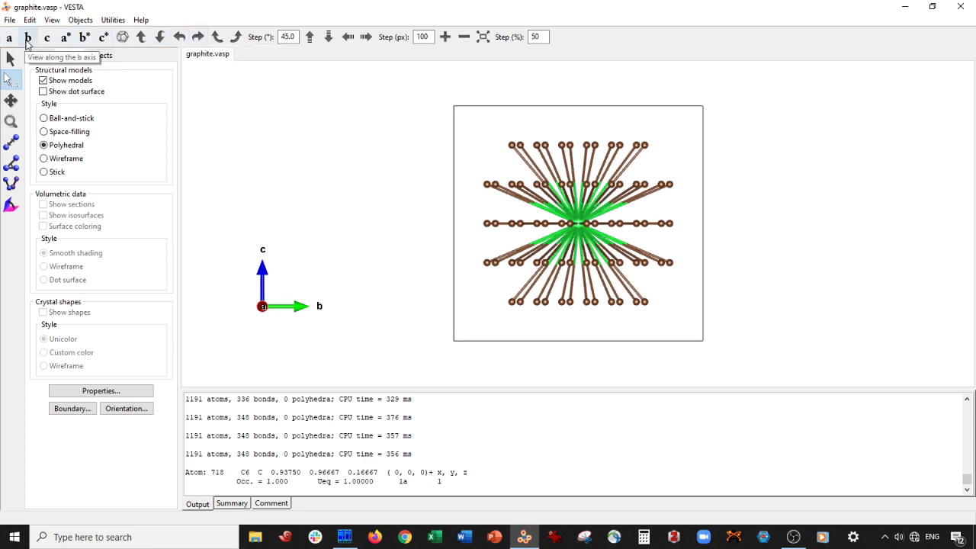
pyautogui.click(28, 38)
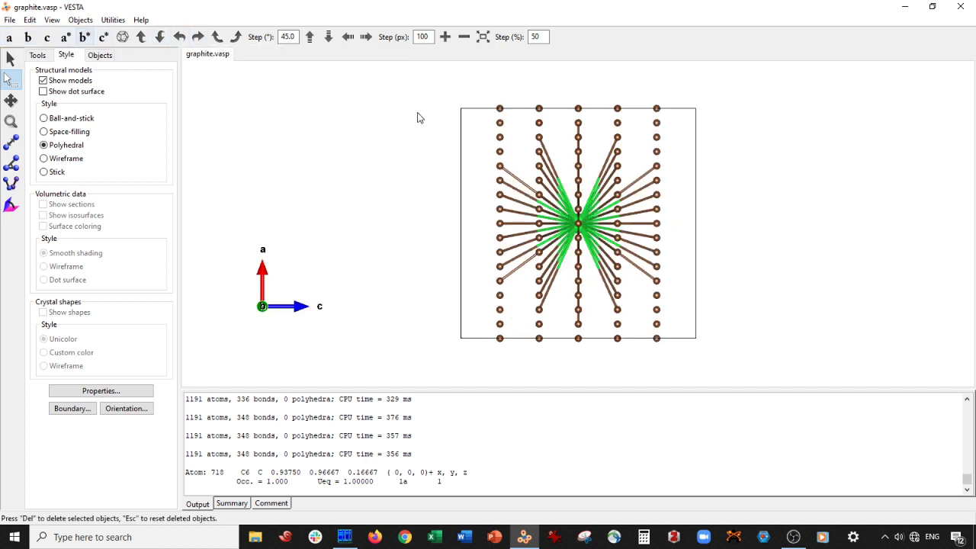
pyautogui.moveTo(491, 95); pyautogui.dragTo(511, 163)
pyautogui.press('Delete')
pyautogui.moveTo(542, 115); pyautogui.dragTo(675, 126)
pyautogui.press('Delete')
pyautogui.press('Delete')
pyautogui.moveTo(608, 117); pyautogui.dragTo(672, 163)
pyautogui.press('Delete')
pyautogui.press('Delete')
pyautogui.moveTo(675, 291); pyautogui.dragTo(653, 350)
pyautogui.press('Delete')
pyautogui.press('Delete')
pyautogui.moveTo(630, 319); pyautogui.dragTo(513, 353)
pyautogui.press('Delete')
pyautogui.press('Delete')
pyautogui.moveTo(507, 294); pyautogui.dragTo(464, 342)
# Viewing along c, delete the loose atoms at the top-left and top-right corners
pyautogui.press('Delete')
pyautogui.click(47, 36)
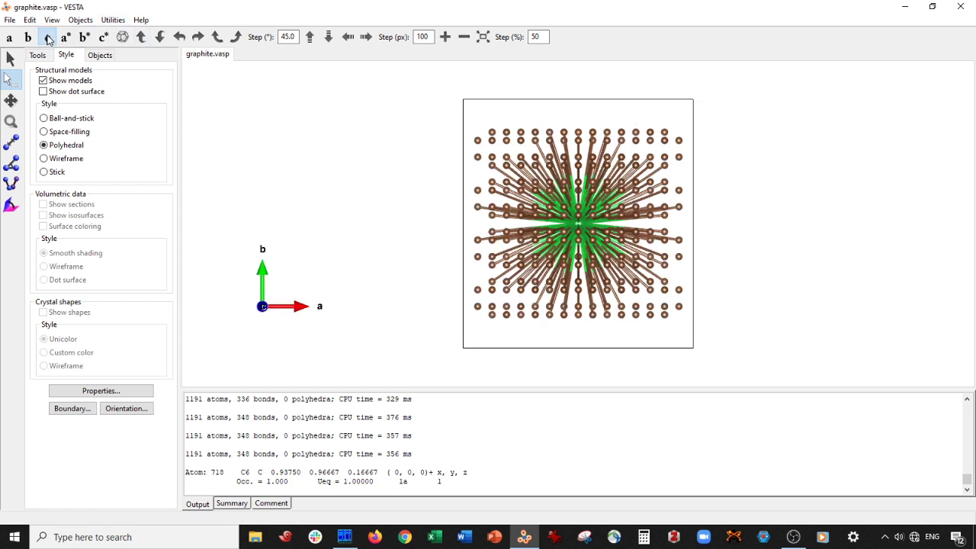
pyautogui.moveTo(524, 130); pyautogui.dragTo(468, 159)
pyautogui.press('Delete')
pyautogui.click(478, 191)
pyautogui.press('Delete')
pyautogui.click(536, 132)
pyautogui.press('Delete')
pyautogui.press('Delete')
pyautogui.moveTo(679, 128); pyautogui.dragTo(671, 162)
pyautogui.press('Delete')
pyautogui.press('Delete')
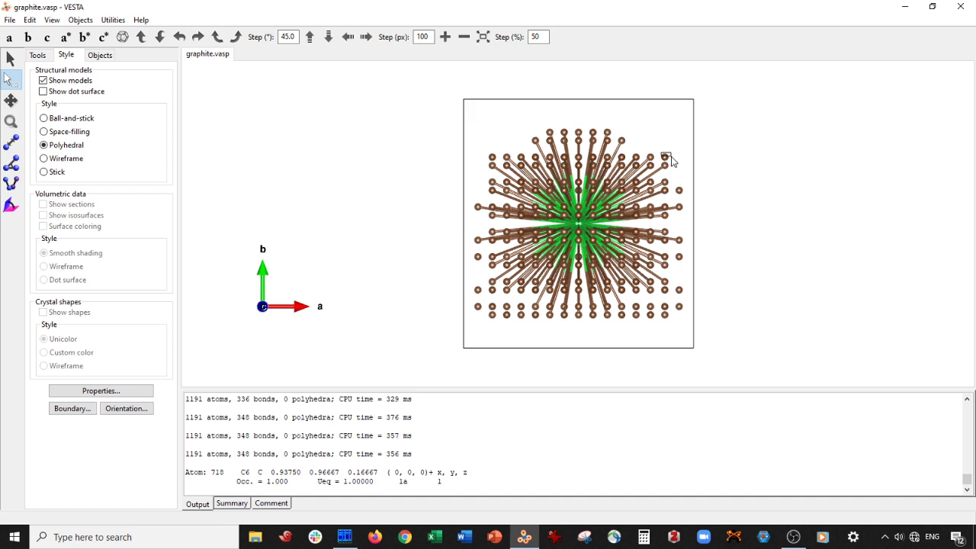
# Delete the remaining loose atoms along the right, bottom and left edges of the c view
pyautogui.press('Delete')
pyautogui.click(678, 191)
pyautogui.press('Delete')
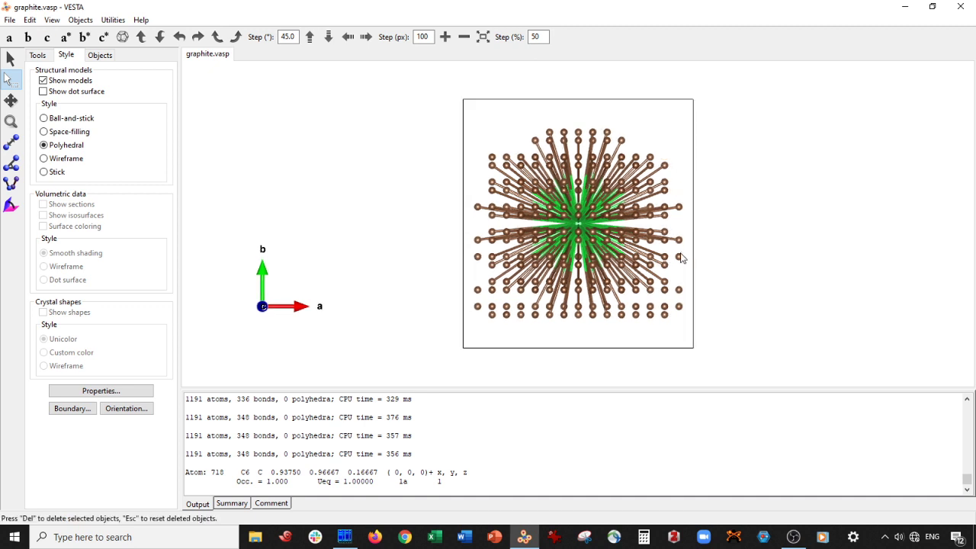
pyautogui.click(680, 257)
pyautogui.press('Delete')
pyautogui.moveTo(678, 286); pyautogui.dragTo(694, 332)
pyautogui.press('Delete')
pyautogui.moveTo(669, 302); pyautogui.dragTo(635, 325)
pyautogui.press('Delete')
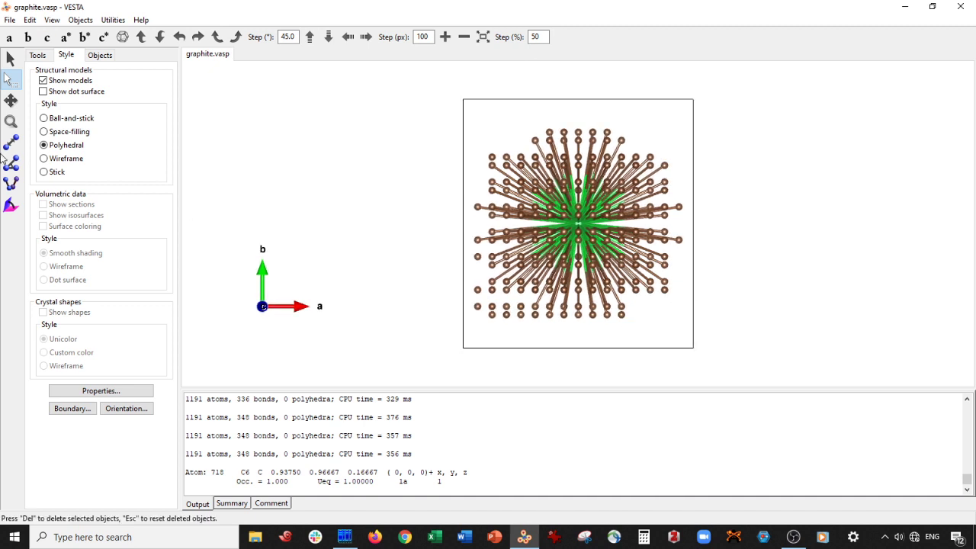
pyautogui.click(622, 314)
pyautogui.press('Delete')
pyautogui.click(536, 314)
pyautogui.press('Delete')
pyautogui.moveTo(524, 330); pyautogui.dragTo(468, 304)
pyautogui.press('Delete')
pyautogui.click(477, 290)
pyautogui.press('Delete')
pyautogui.click(477, 257)
pyautogui.press('Delete')
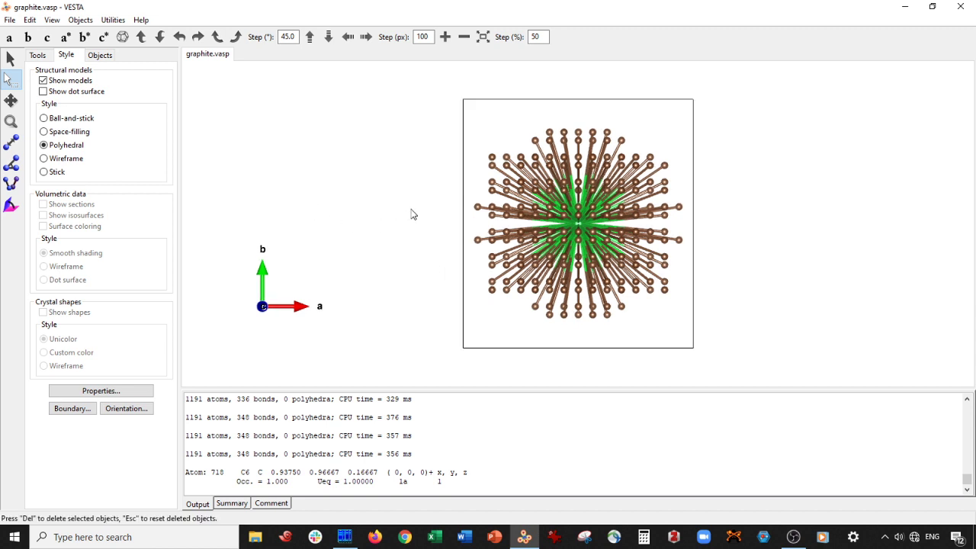
pyautogui.click(490, 157)
pyautogui.press('Delete')
pyautogui.click(10, 37)
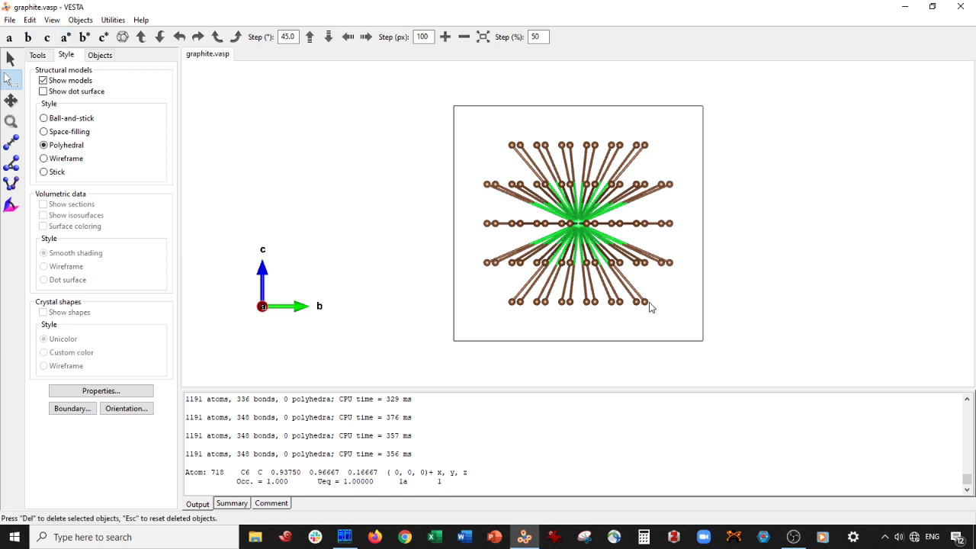
# Rotate the structure 45° and delete stray atoms at the top layer's ends and bottom left
pyautogui.click(29, 37)
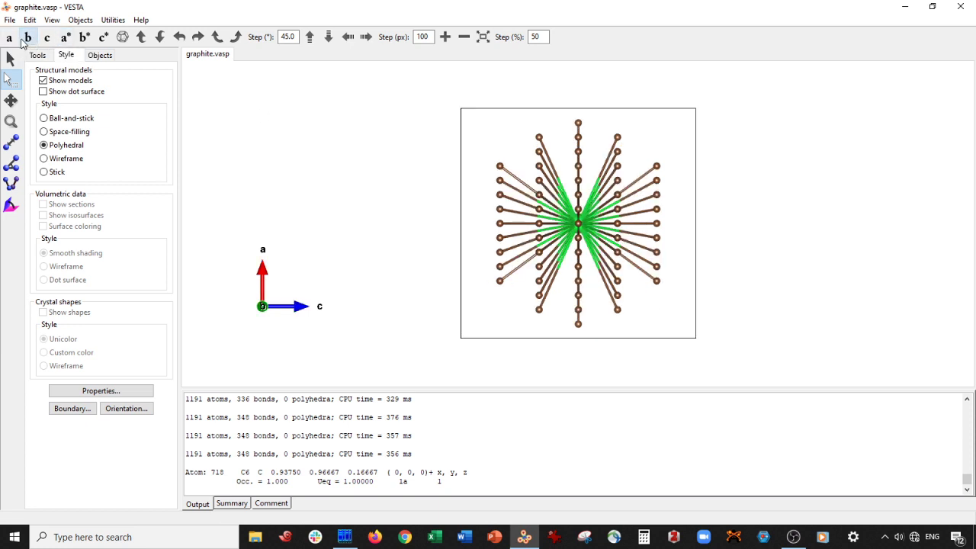
pyautogui.click(47, 37)
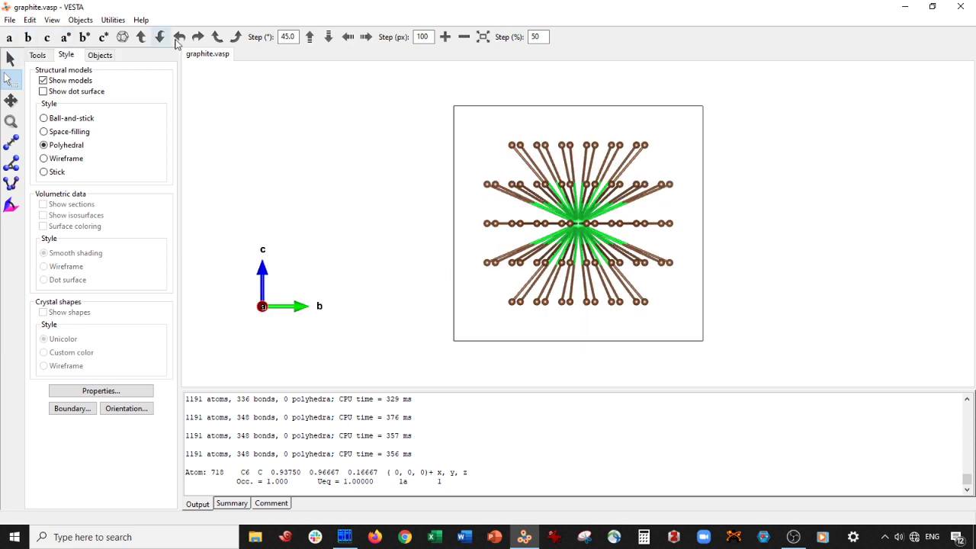
pyautogui.click(197, 37)
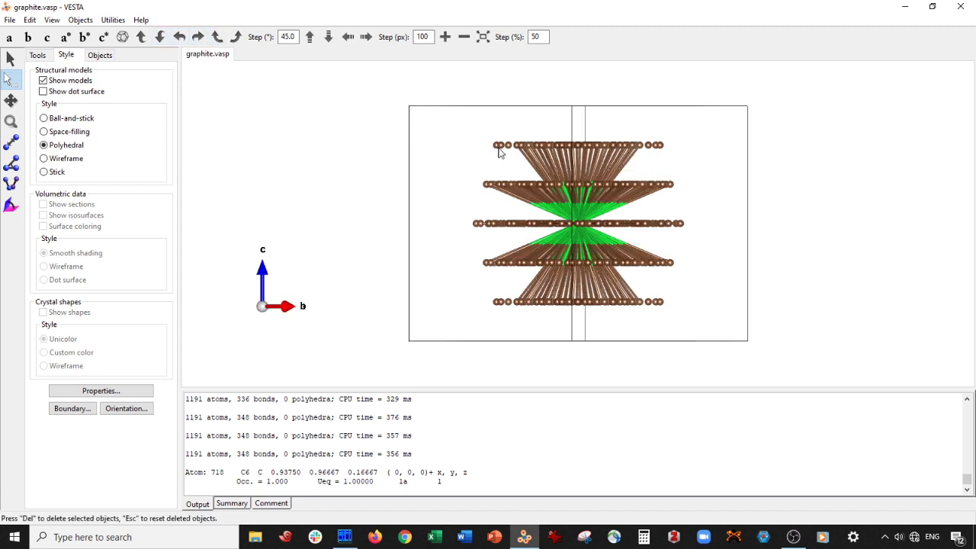
pyautogui.moveTo(509, 148); pyautogui.dragTo(480, 146)
pyautogui.moveTo(649, 149); pyautogui.dragTo(686, 177)
pyautogui.scroll(5, 569, 359)
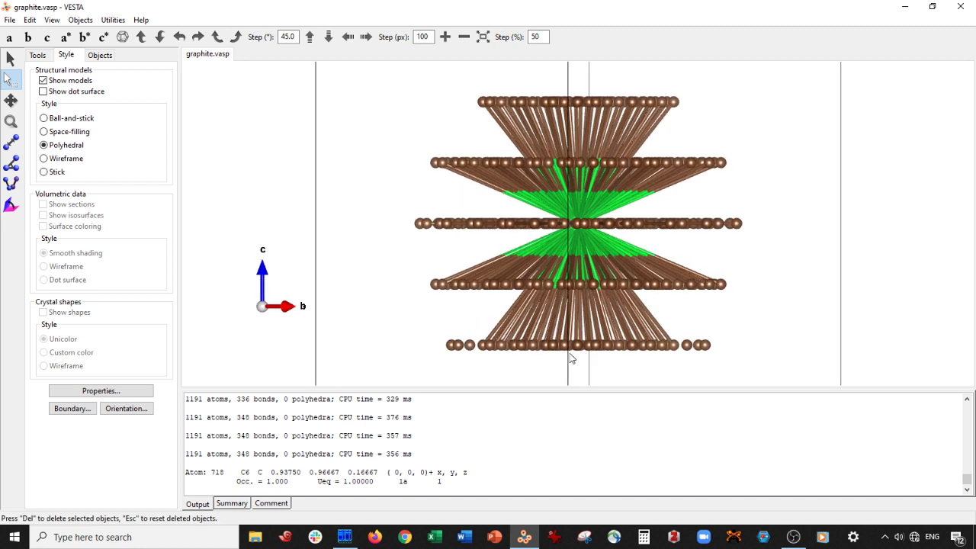
pyautogui.moveTo(418, 355); pyautogui.dragTo(462, 376)
pyautogui.press('Delete')
pyautogui.scroll(-5, 740, 316)
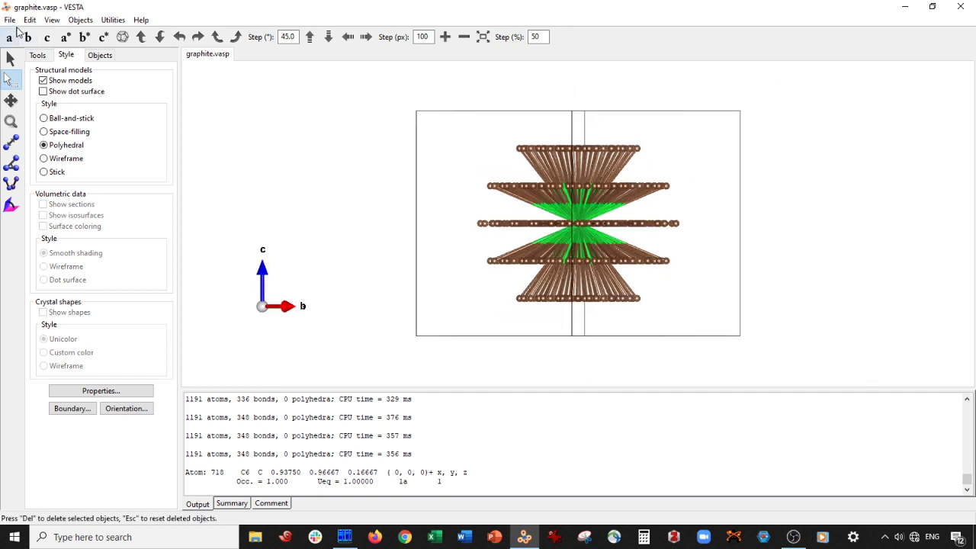
# From the rotated b view, delete stray atoms at the top left and right edge
pyautogui.click(27, 37)
pyautogui.click(198, 37)
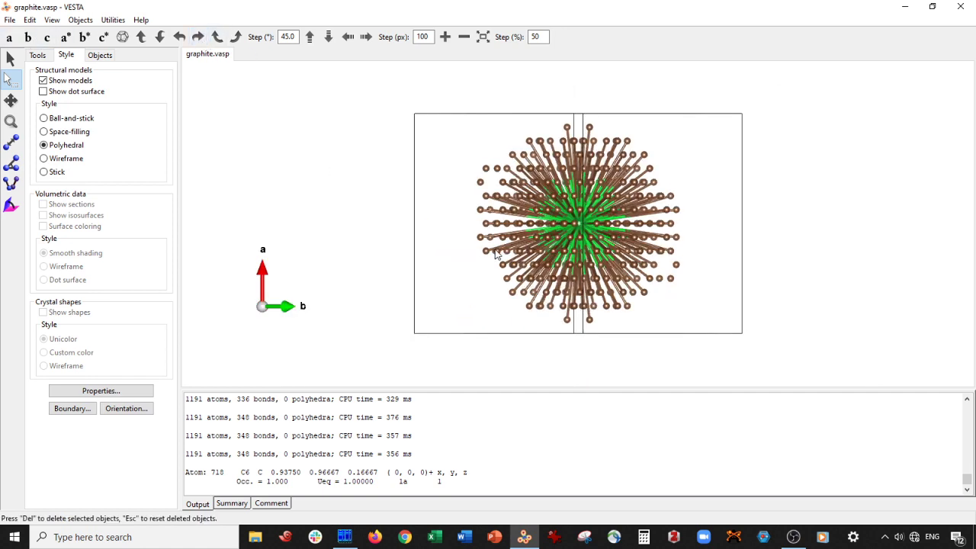
pyautogui.scroll(2, 497, 254)
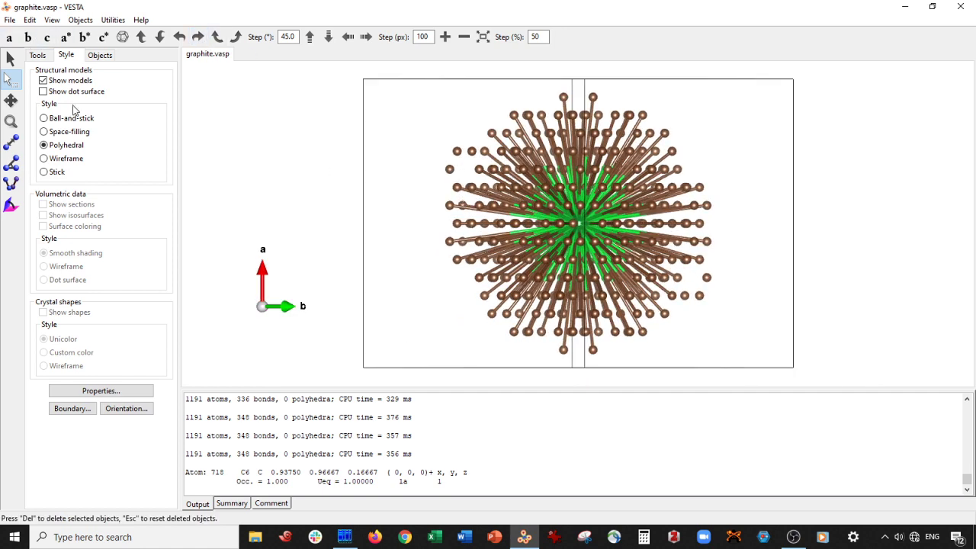
pyautogui.moveTo(442, 141); pyautogui.dragTo(471, 180)
pyautogui.press('Delete')
pyautogui.moveTo(695, 272); pyautogui.dragTo(715, 301)
pyautogui.press('Delete')
pyautogui.click(684, 296)
pyautogui.press('Delete')
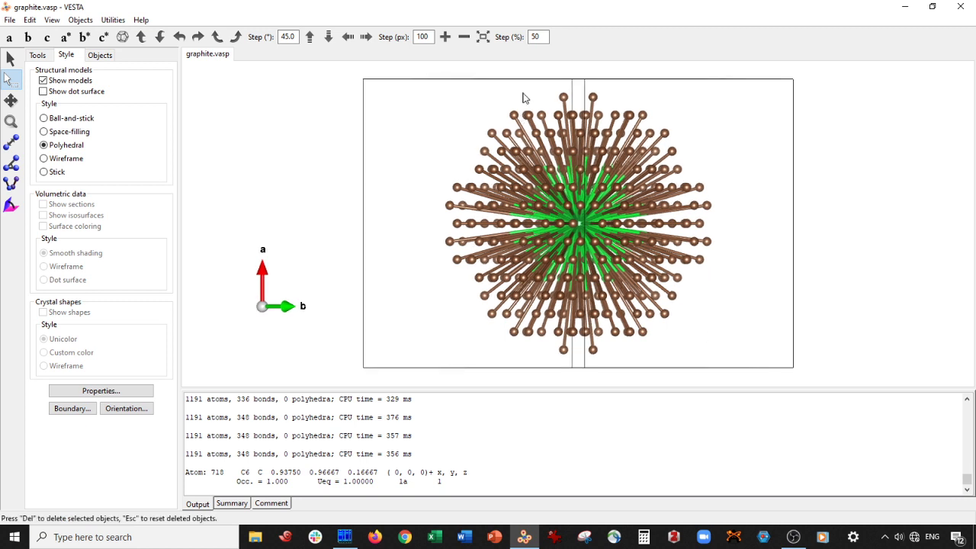
# Delete the last stray edge atoms from the rotated c view, then tilt the cluster into 3D
pyautogui.click(27, 37)
pyautogui.click(46, 38)
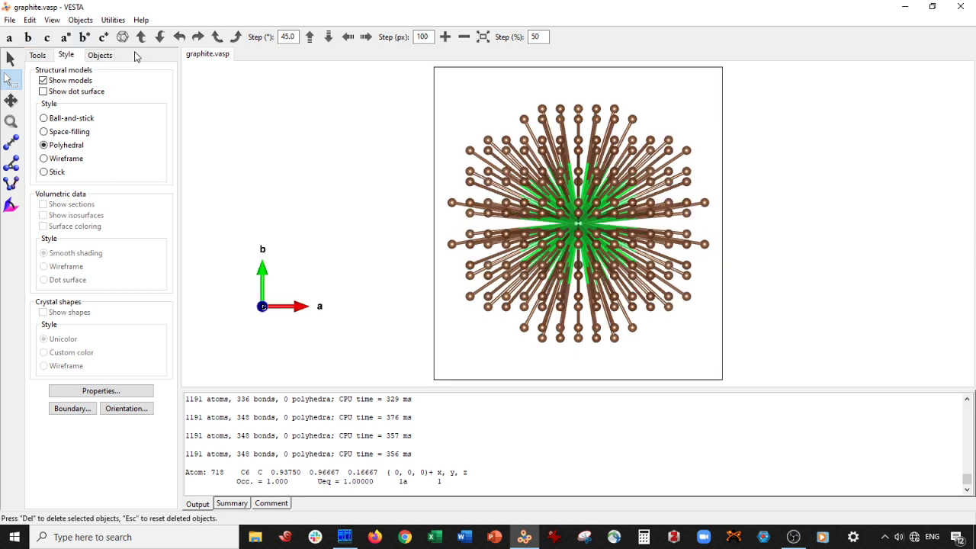
pyautogui.click(198, 37)
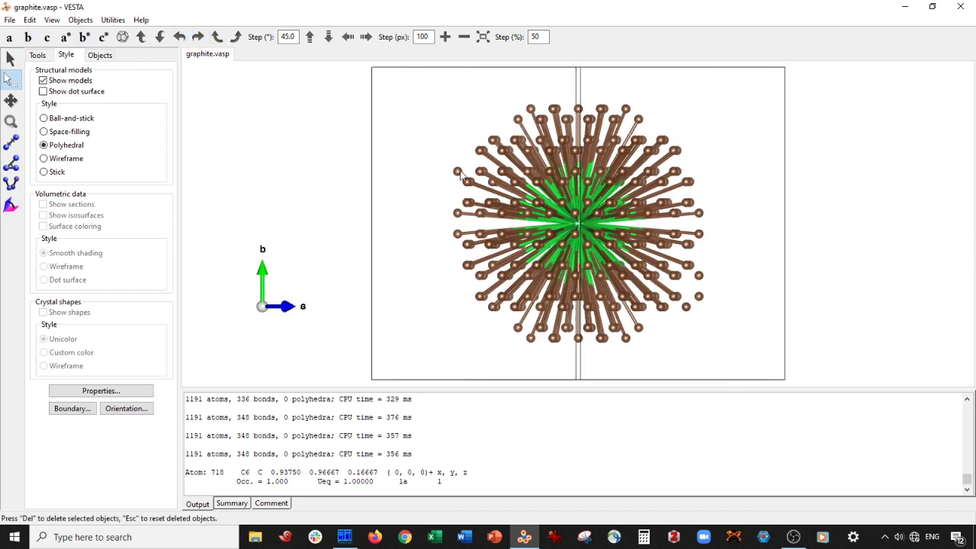
pyautogui.press('Delete')
pyautogui.click(690, 307)
pyautogui.press('Delete')
pyautogui.click(10, 58)
pyautogui.moveTo(379, 131); pyautogui.dragTo(622, 305)
# Export the cluster in XYZ format as graphite_qd.xyz, leaving hidden atoms out
pyautogui.click(10, 19)
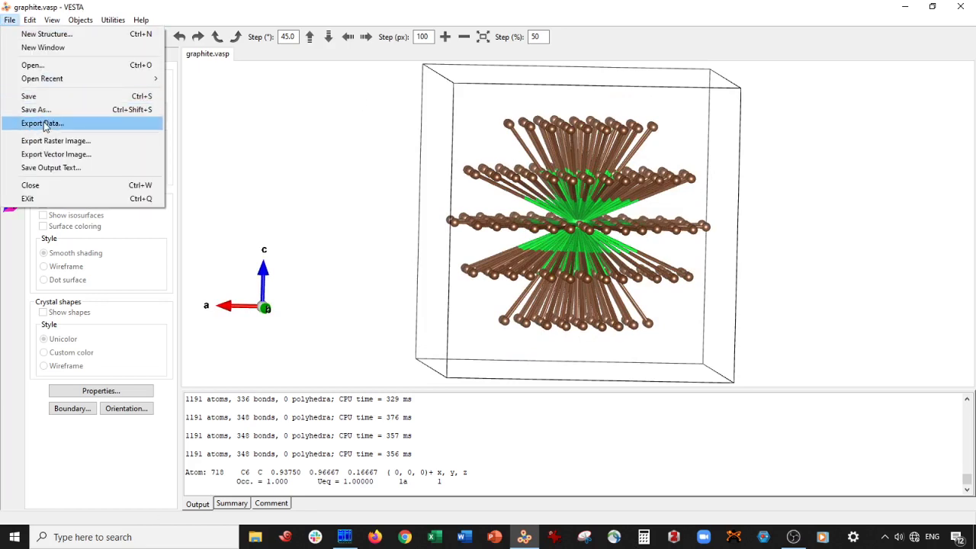
pyautogui.click(76, 122)
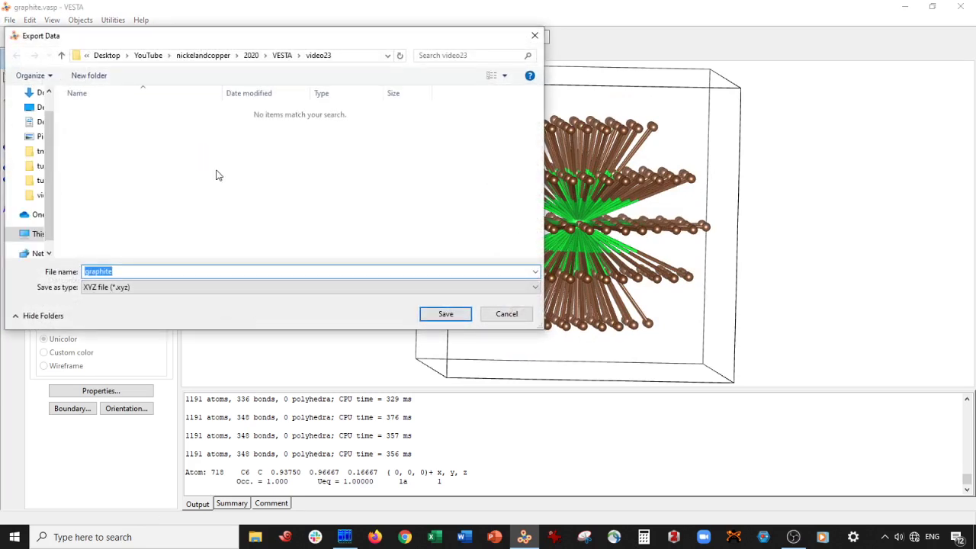
pyautogui.click(136, 287)
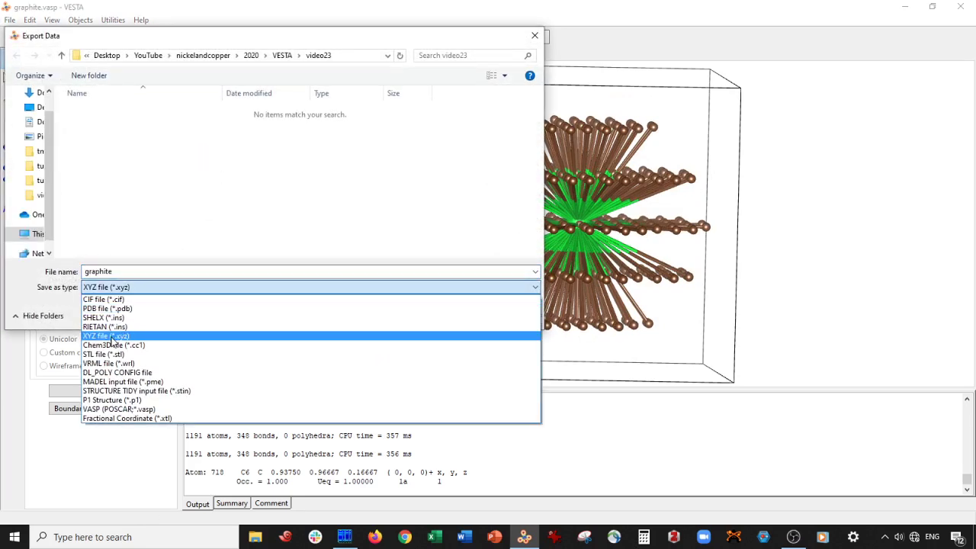
pyautogui.click(112, 336)
pyautogui.click(135, 271)
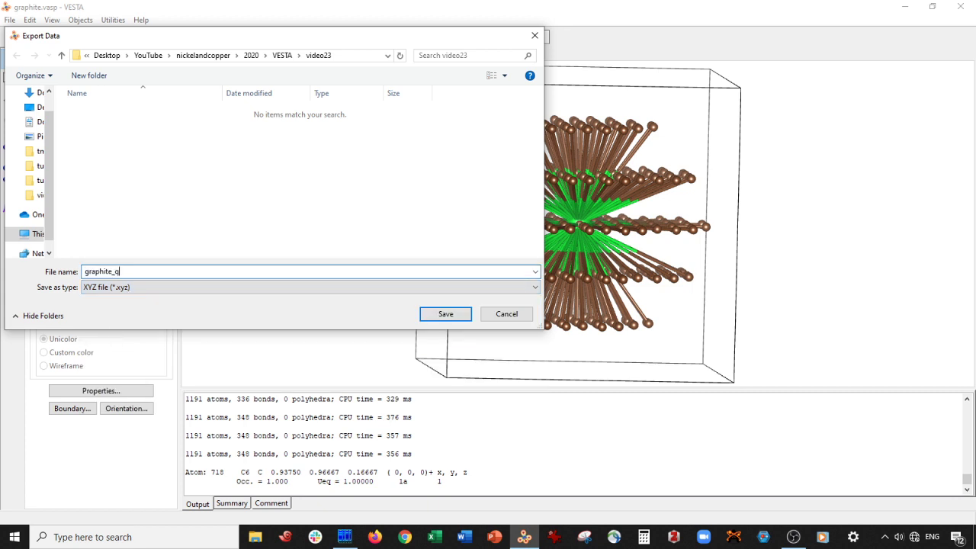
pyautogui.click(445, 316)
pyautogui.click(556, 281)
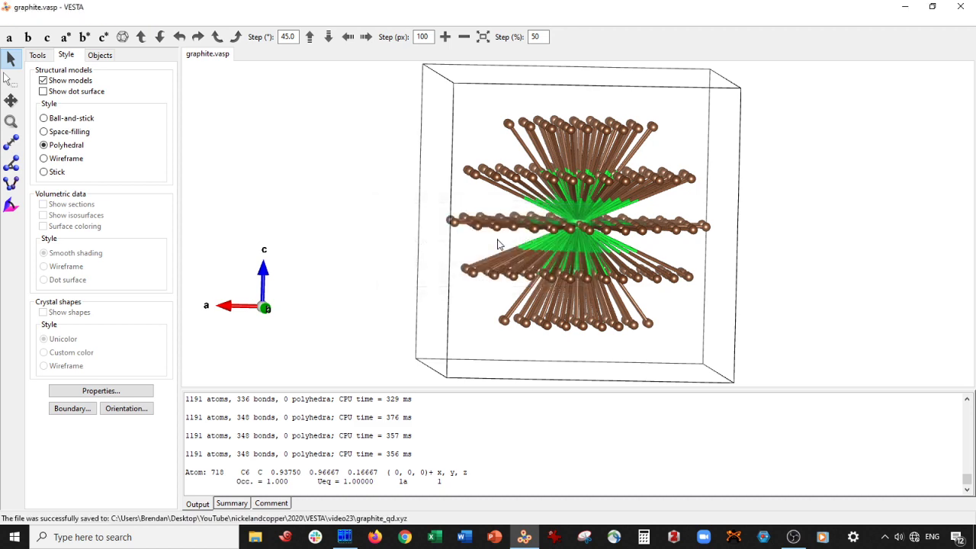
# Reopen graphite_qd.xyz in a new tab and rotate it to a side view
pyautogui.hotkey('ctrl', 'o')
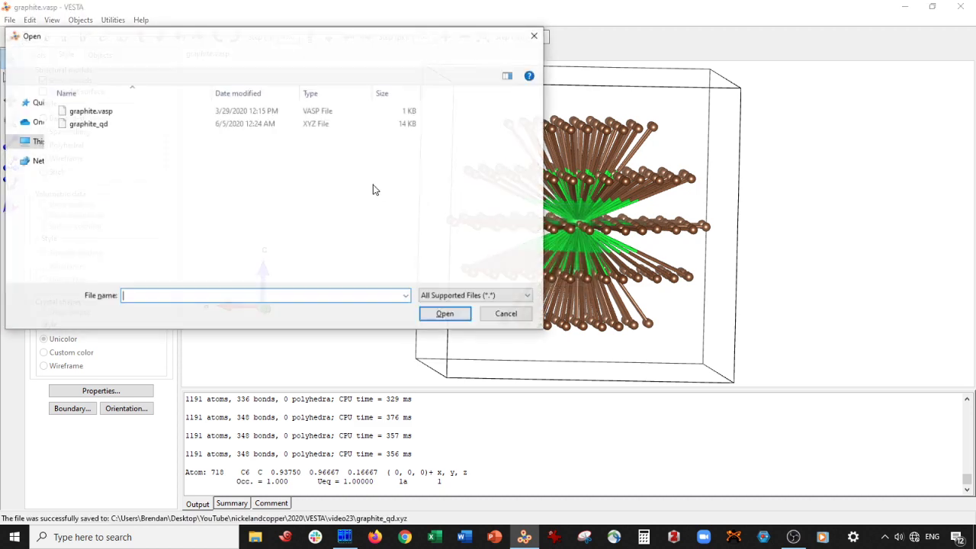
pyautogui.doubleClick(125, 122)
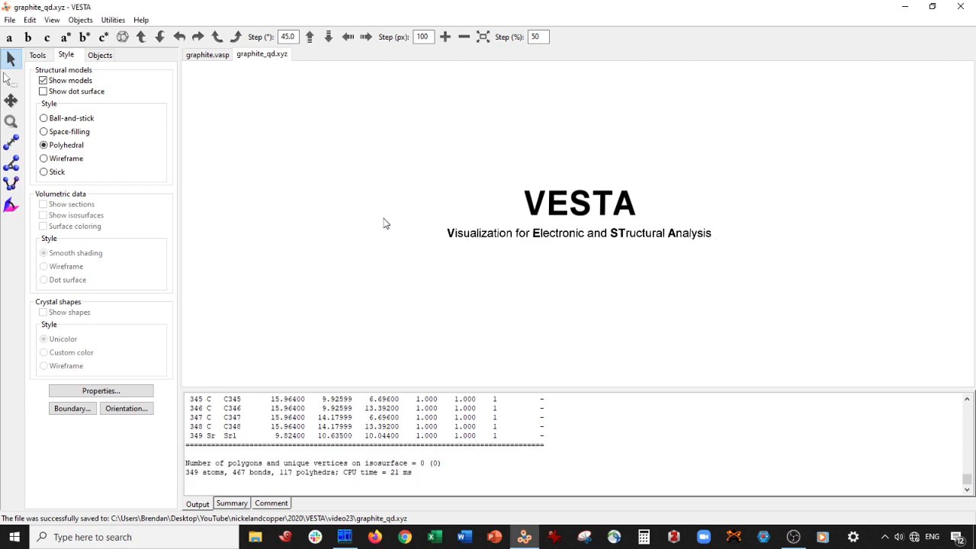
pyautogui.moveTo(438, 284); pyautogui.dragTo(504, 238)
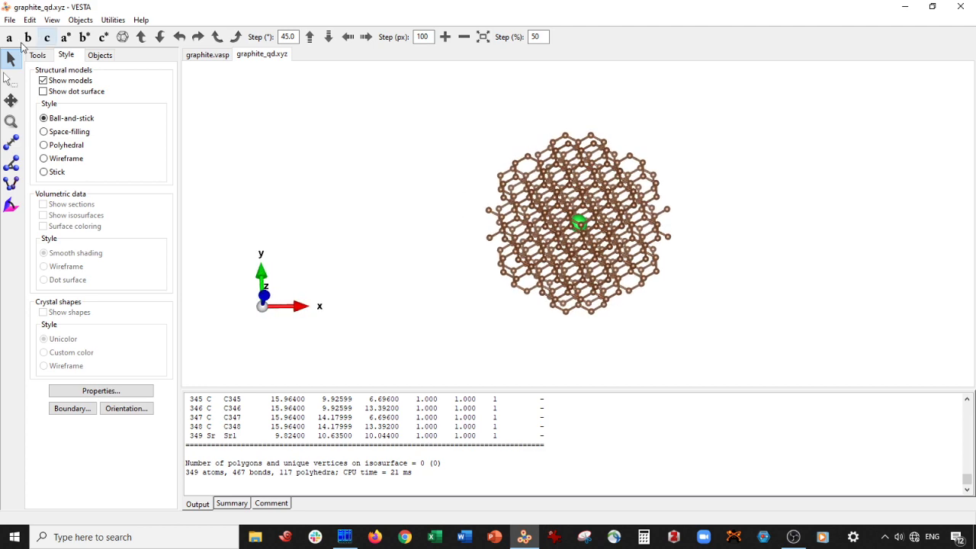
# Looking down c, delete the protruding atoms on the left and right edges, then check the Sr atom
pyautogui.click(47, 37)
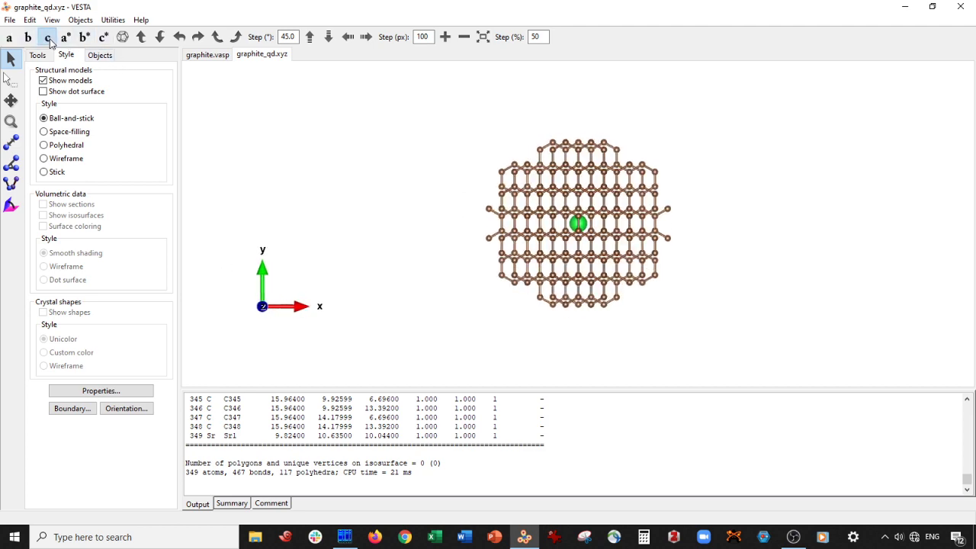
pyautogui.scroll(2, 402, 179)
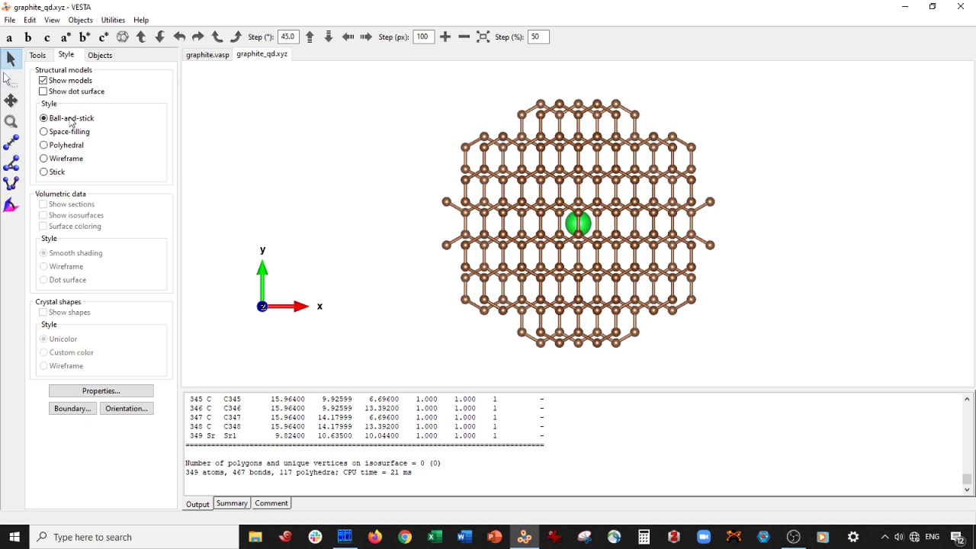
pyautogui.click(11, 79)
pyautogui.moveTo(388, 152); pyautogui.dragTo(451, 272)
pyautogui.moveTo(704, 192); pyautogui.dragTo(741, 273)
pyautogui.press('Delete')
pyautogui.click(586, 224)
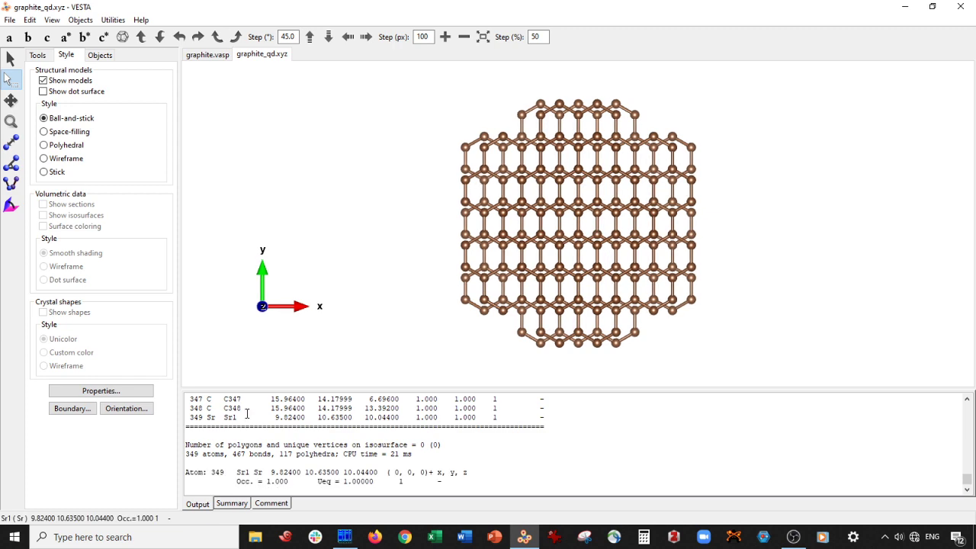
# Re-export the trimmed cluster over graphite_qd.xyz, excluding hidden atoms
pyautogui.click(10, 19)
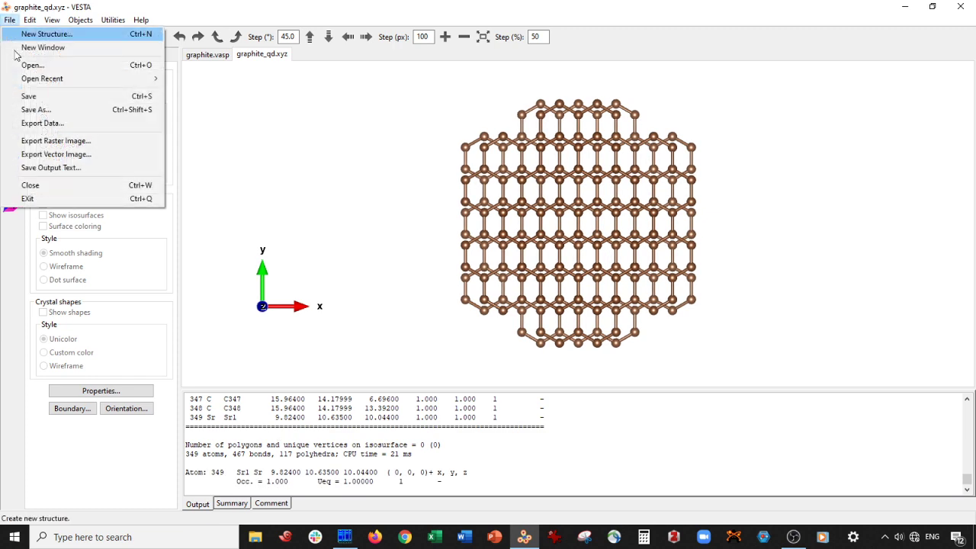
pyautogui.click(44, 122)
pyautogui.click(115, 113)
pyautogui.click(444, 314)
pyautogui.click(521, 273)
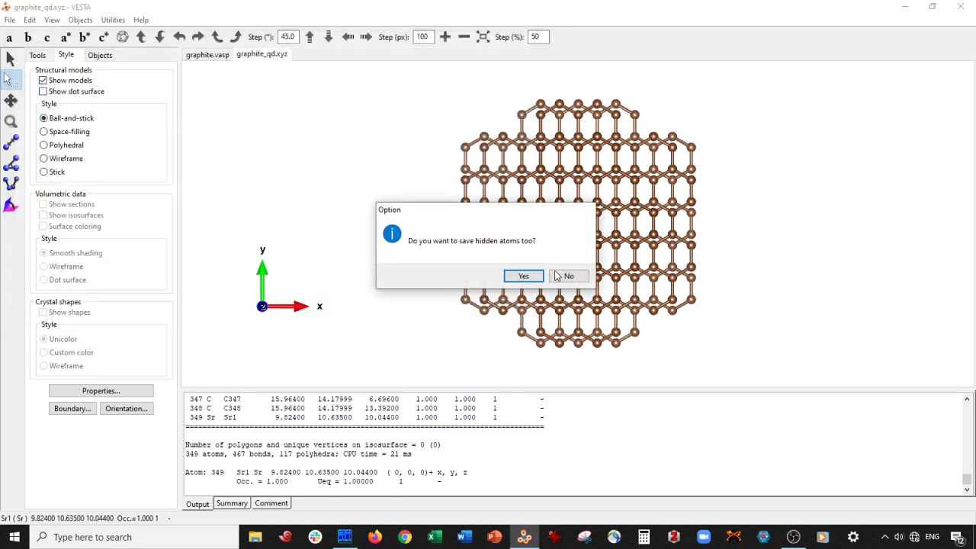
pyautogui.click(570, 275)
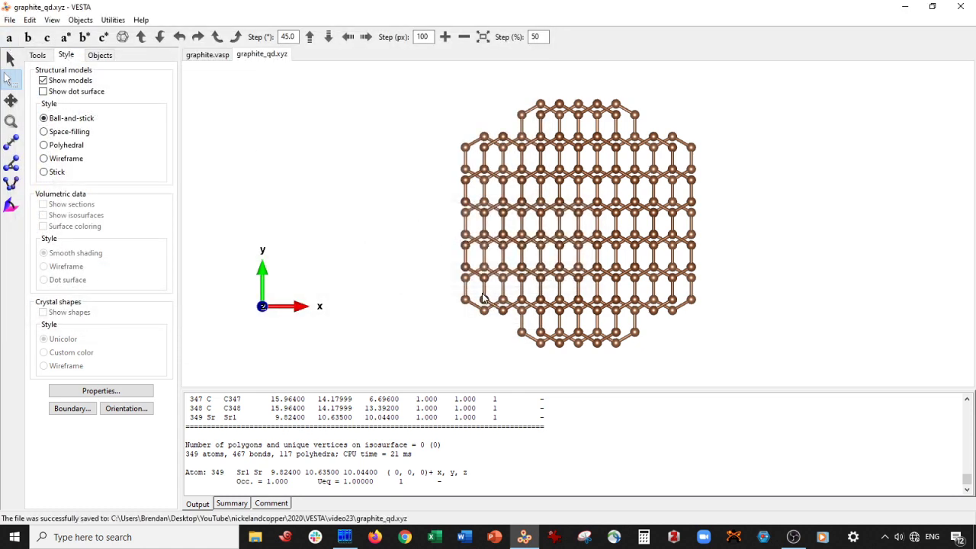
# Reopen graphite_qd.xyz and turn it edge-on to show the five stacked layers
pyautogui.hotkey('ctrl', 'o')
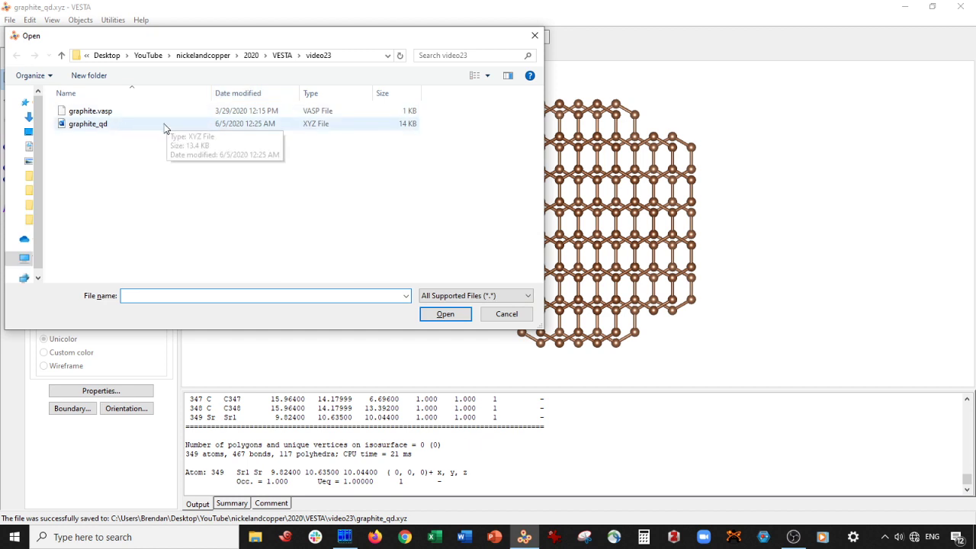
pyautogui.doubleClick(166, 125)
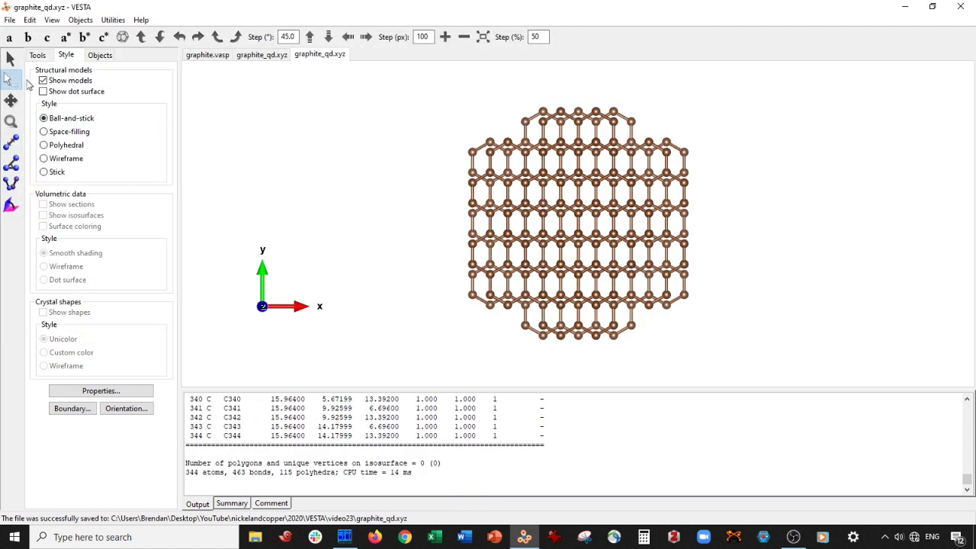
pyautogui.moveTo(414, 323); pyautogui.dragTo(583, 122)
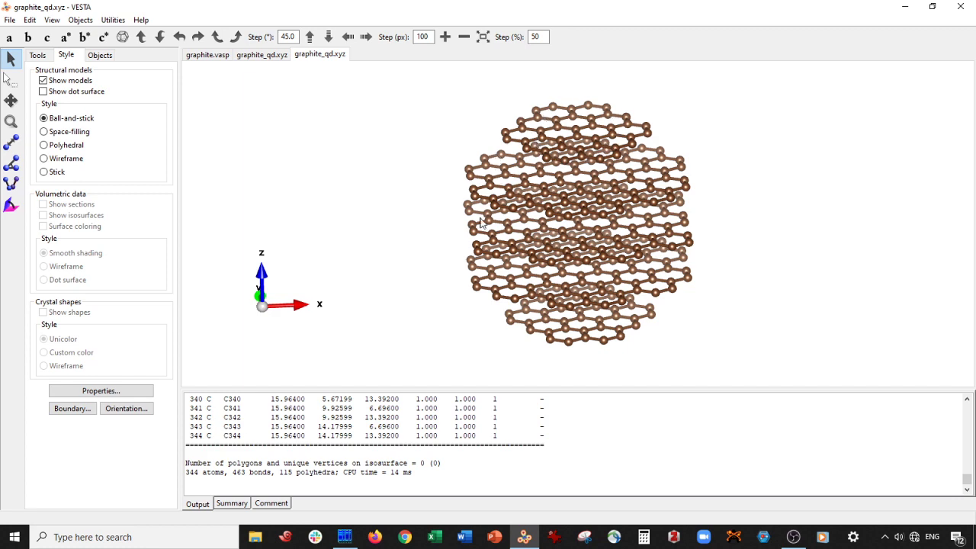
pyautogui.moveTo(479, 237); pyautogui.dragTo(546, 171)
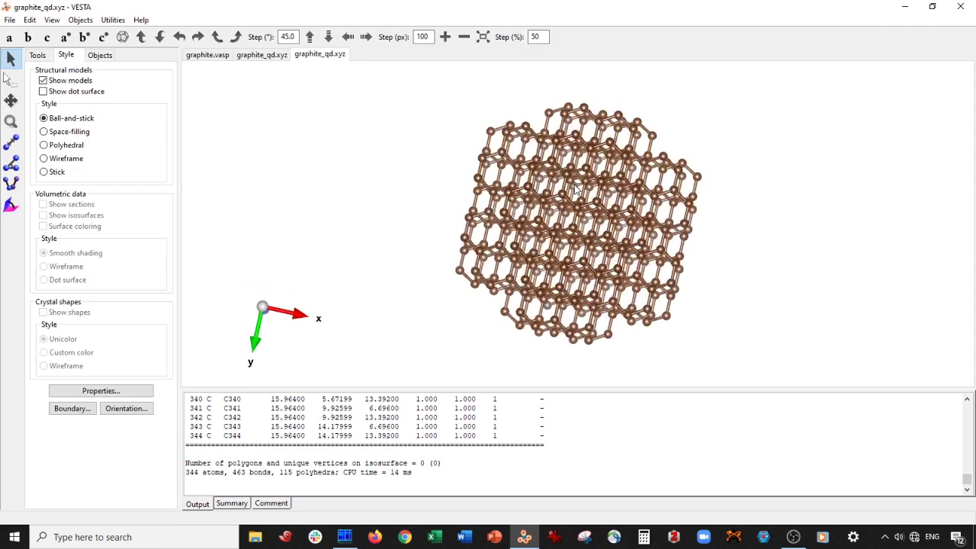
# Turn the dot edge-on and box-select every atom of the leftmost layer
pyautogui.click(48, 36)
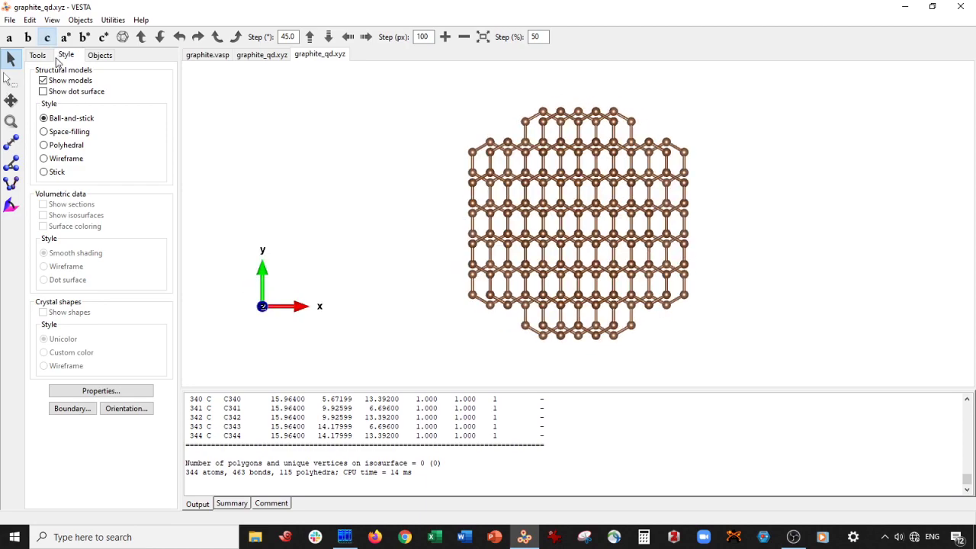
pyautogui.click(11, 80)
pyautogui.scroll(2, 552, 233)
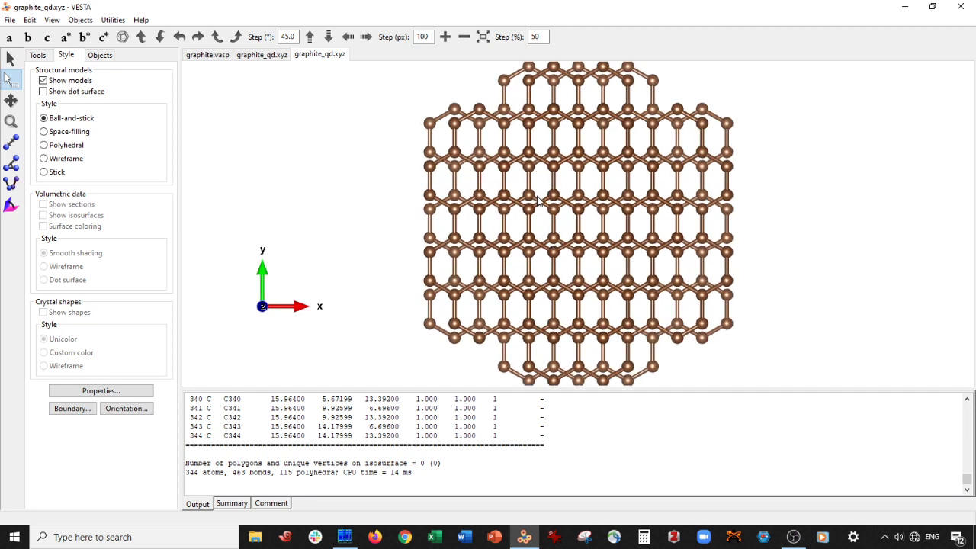
pyautogui.click(11, 60)
pyautogui.moveTo(358, 137); pyautogui.dragTo(552, 147)
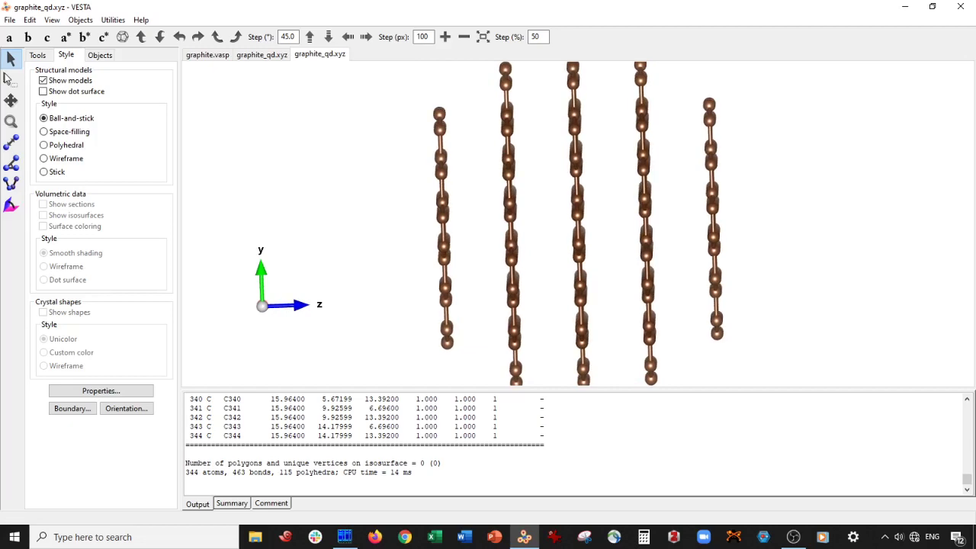
pyautogui.click(10, 79)
pyautogui.moveTo(397, 107); pyautogui.dragTo(470, 362)
# Face that layer down c, flipped 180°, and deselect its edge atoms to keep the central patch
pyautogui.click(46, 36)
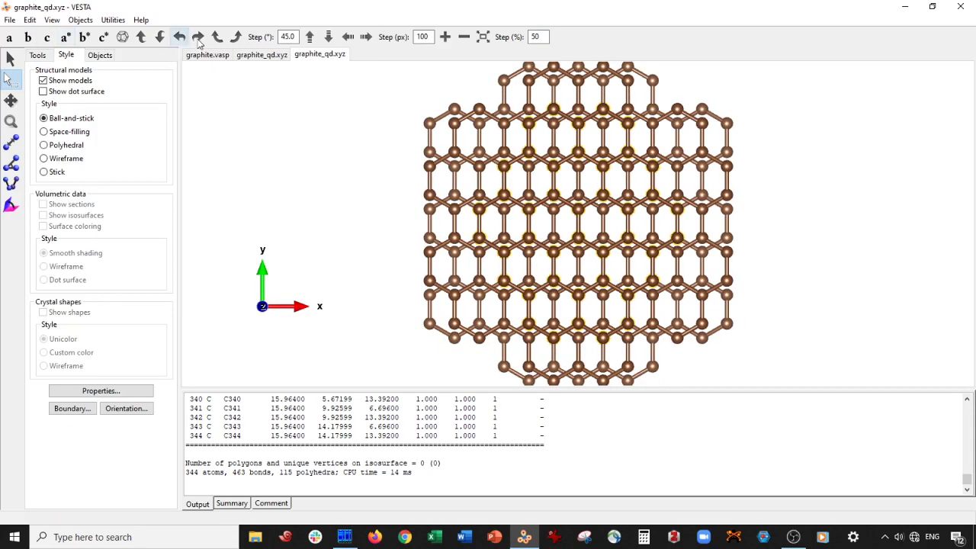
pyautogui.click(198, 37)
pyautogui.click(199, 37)
pyautogui.click(198, 37)
pyautogui.click(198, 36)
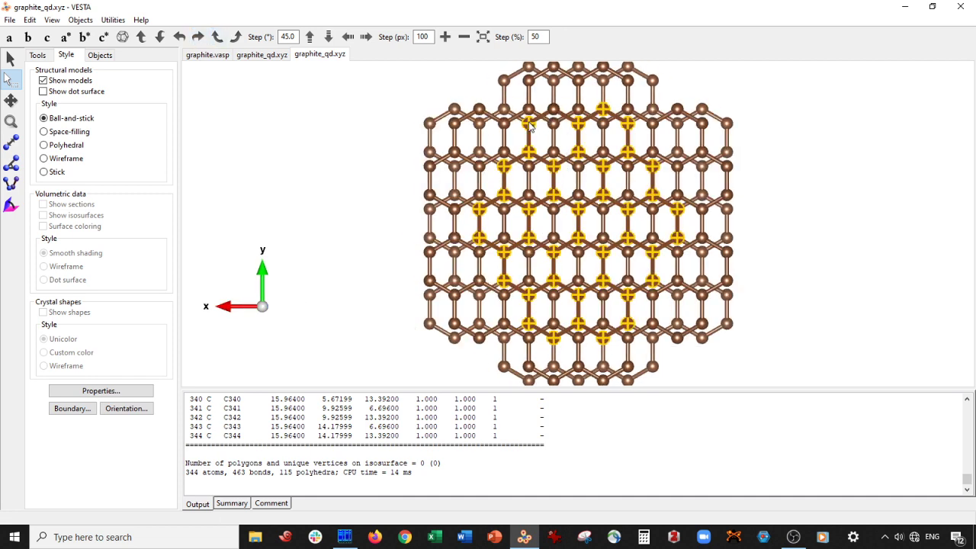
pyautogui.keyDown('shift'); pyautogui.click(504, 166); pyautogui.keyUp('shift')
pyautogui.keyDown('shift'); pyautogui.click(504, 195); pyautogui.keyUp('shift')
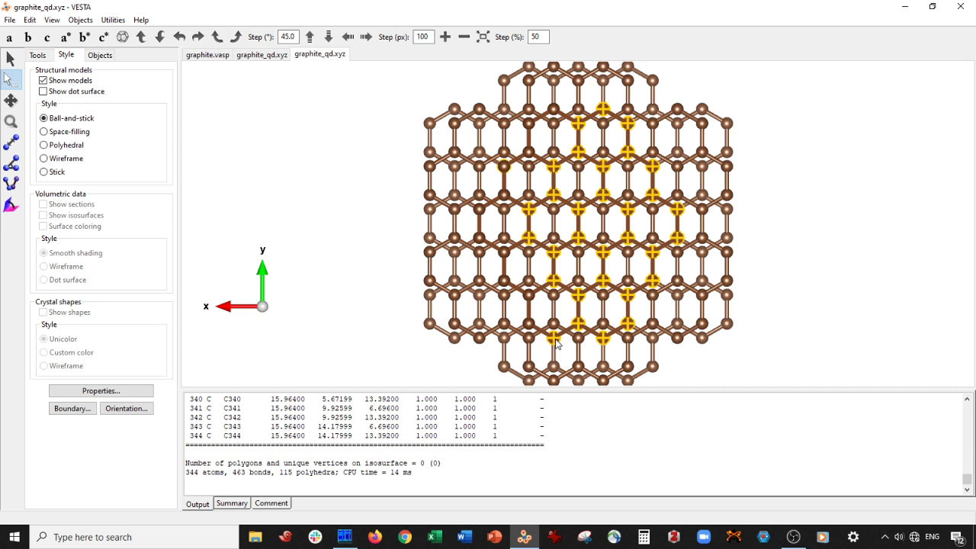
pyautogui.keyDown('shift'); pyautogui.click(627, 323); pyautogui.keyUp('shift')
pyautogui.keyDown('shift'); pyautogui.click(627, 295); pyautogui.keyUp('shift')
pyautogui.keyDown('shift'); pyautogui.click(652, 252); pyautogui.keyUp('shift')
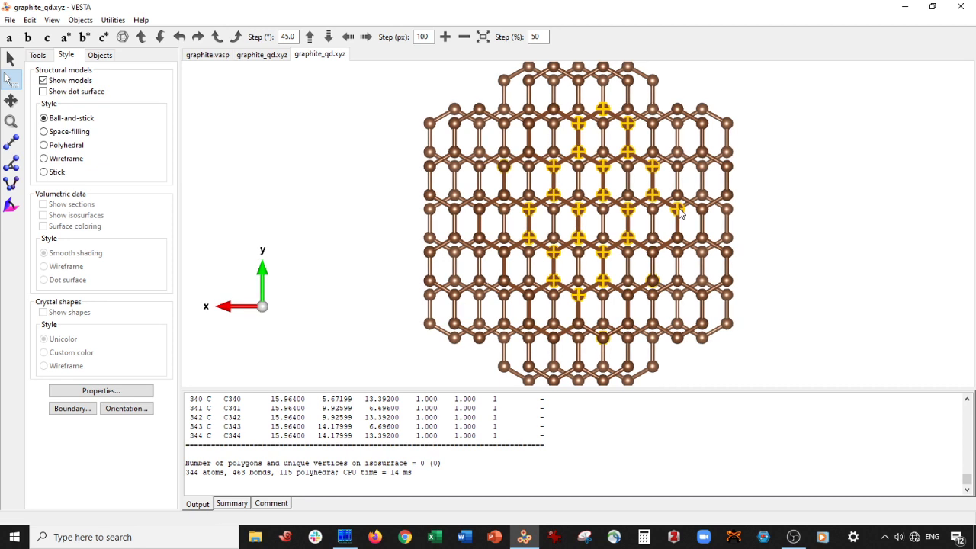
pyautogui.keyDown('shift'); pyautogui.click(676, 238); pyautogui.keyUp('shift')
pyautogui.keyDown('shift'); pyautogui.click(676, 209); pyautogui.keyUp('shift')
pyautogui.keyDown('shift'); pyautogui.click(653, 195); pyautogui.keyUp('shift')
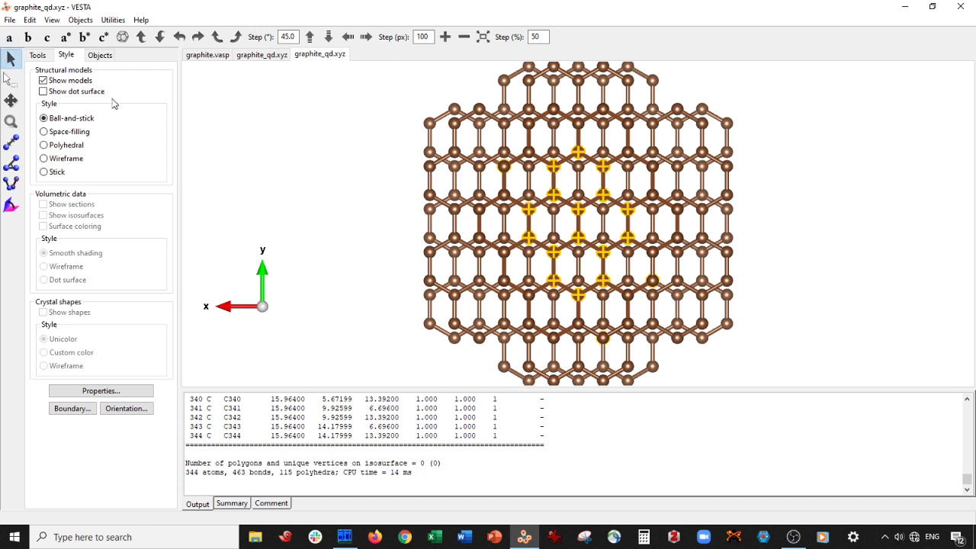
pyautogui.moveTo(212, 145); pyautogui.dragTo(366, 210)
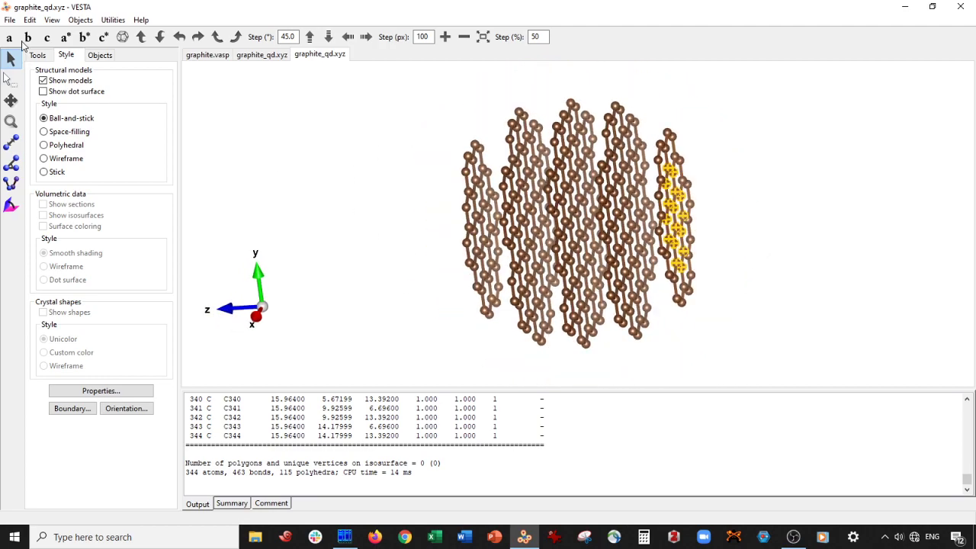
pyautogui.click(9, 37)
pyautogui.moveTo(624, 158); pyautogui.dragTo(583, 192)
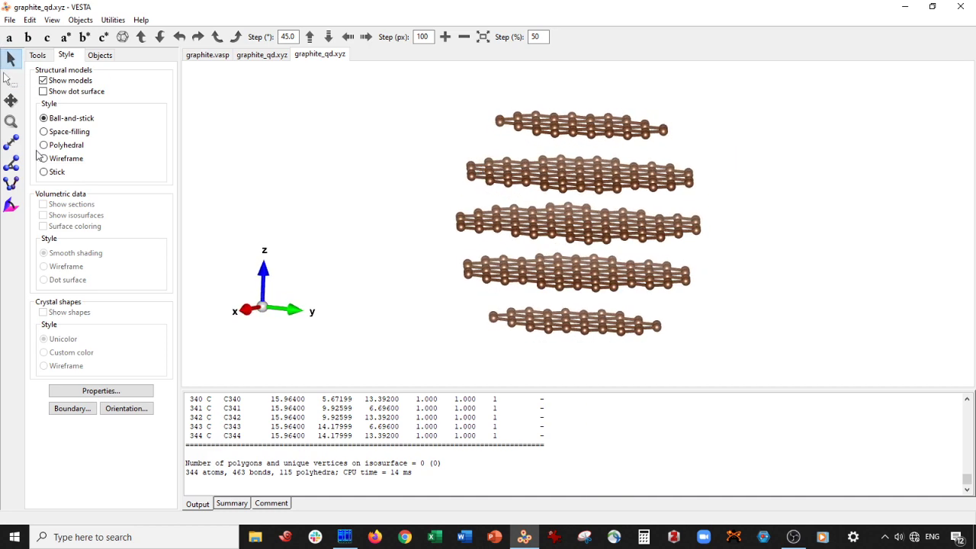
pyautogui.click(54, 133)
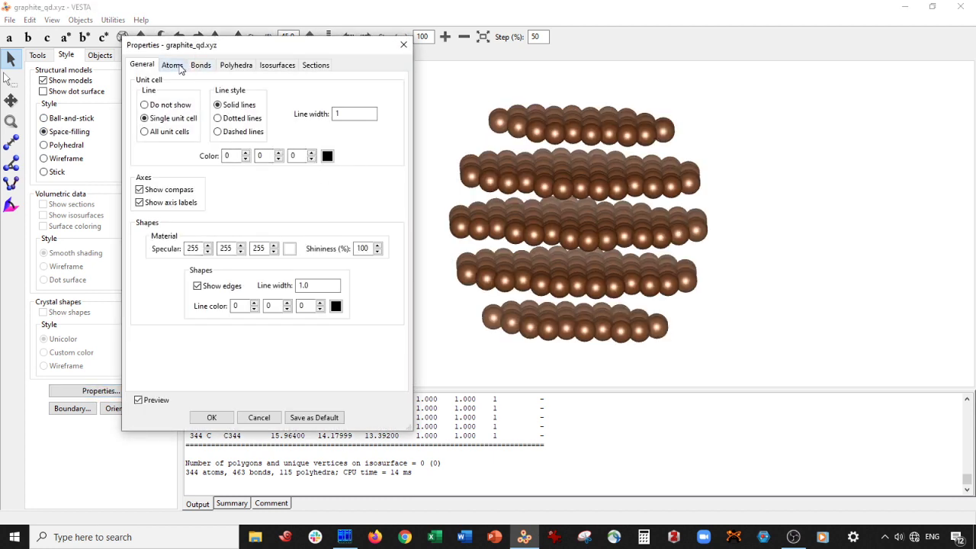
pyautogui.click(171, 65)
pyautogui.click(368, 141)
pyautogui.click(369, 173)
pyautogui.moveTo(549, 183); pyautogui.dragTo(575, 150)
pyautogui.click(375, 142)
pyautogui.click(359, 153)
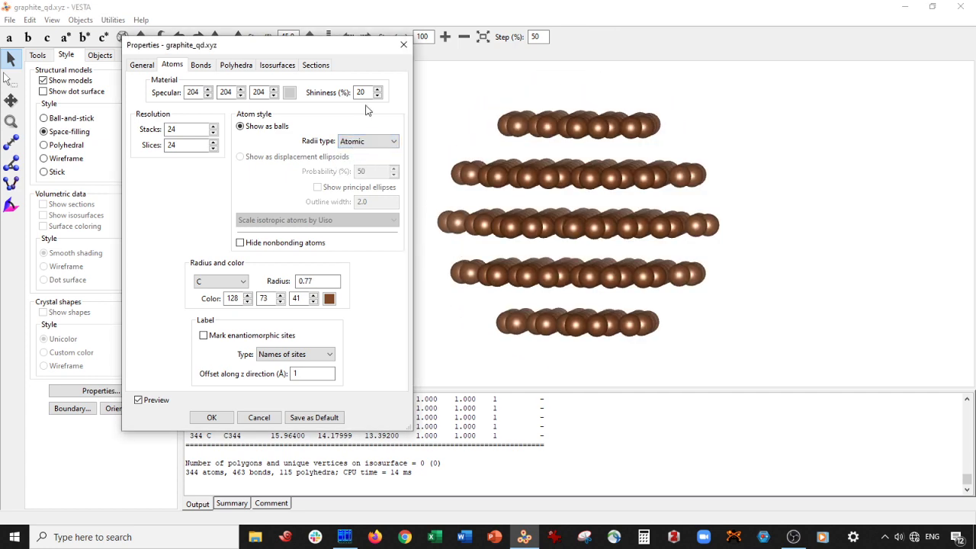
pyautogui.press('Return')
pyautogui.click(56, 118)
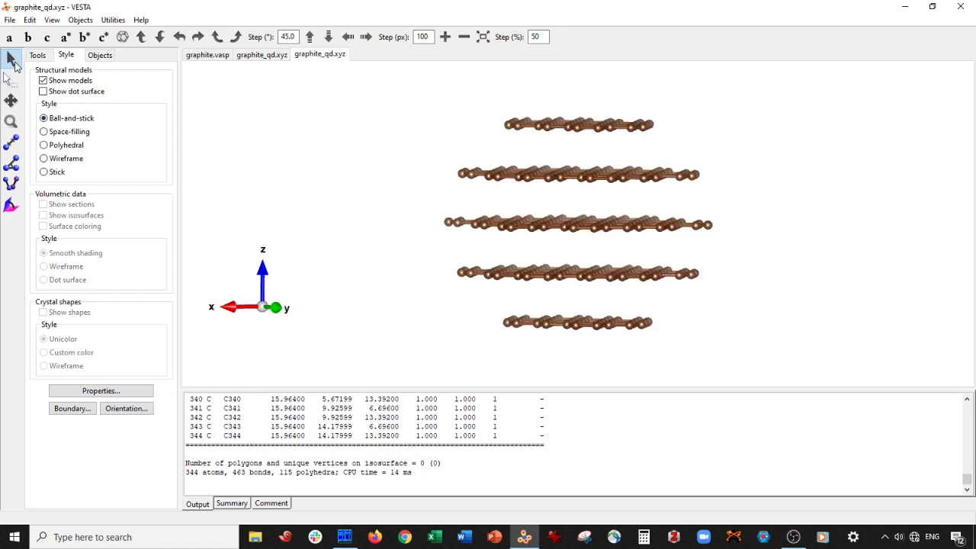
pyautogui.moveTo(549, 223); pyautogui.dragTo(578, 226)
# Switch the rotation mode to Animation and choose the Random animation type
pyautogui.click(43, 58)
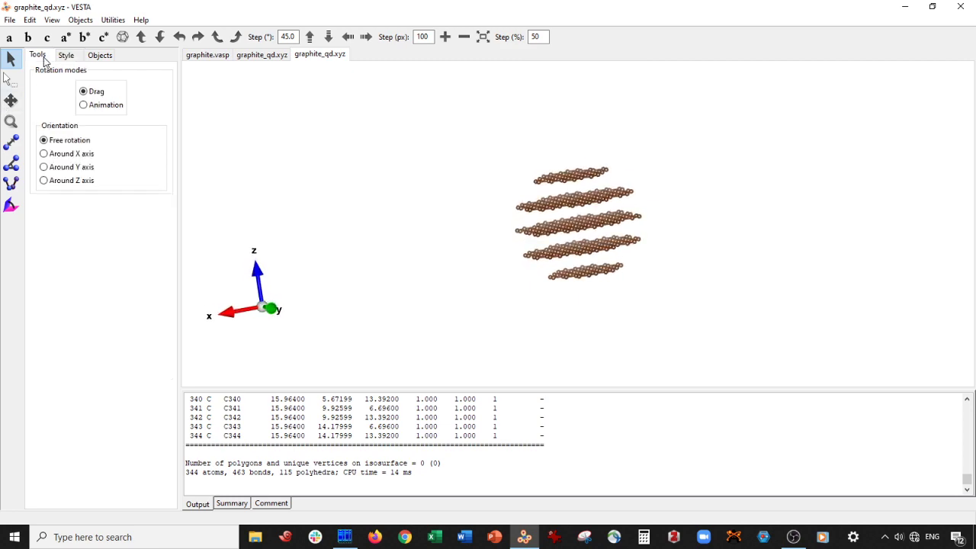
pyautogui.click(84, 105)
pyautogui.click(82, 125)
pyautogui.click(76, 154)
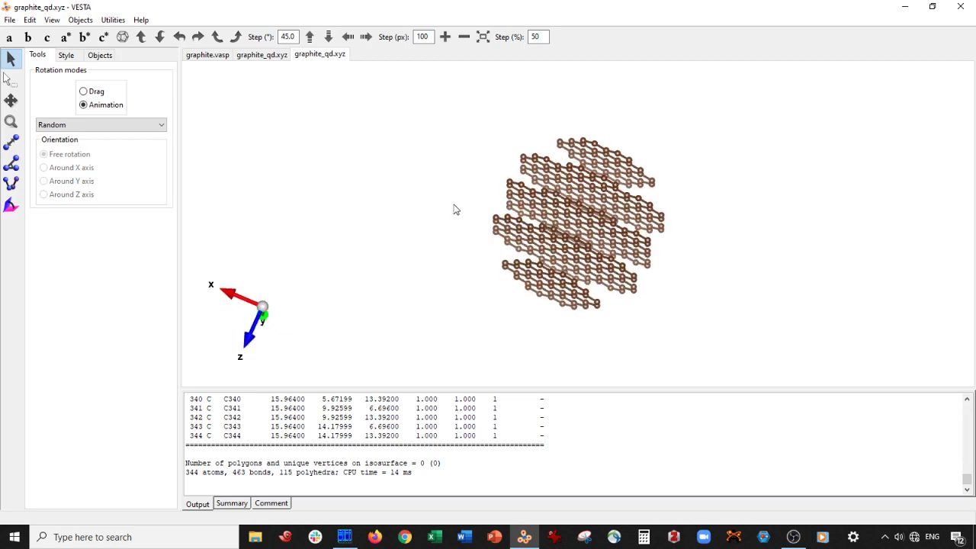